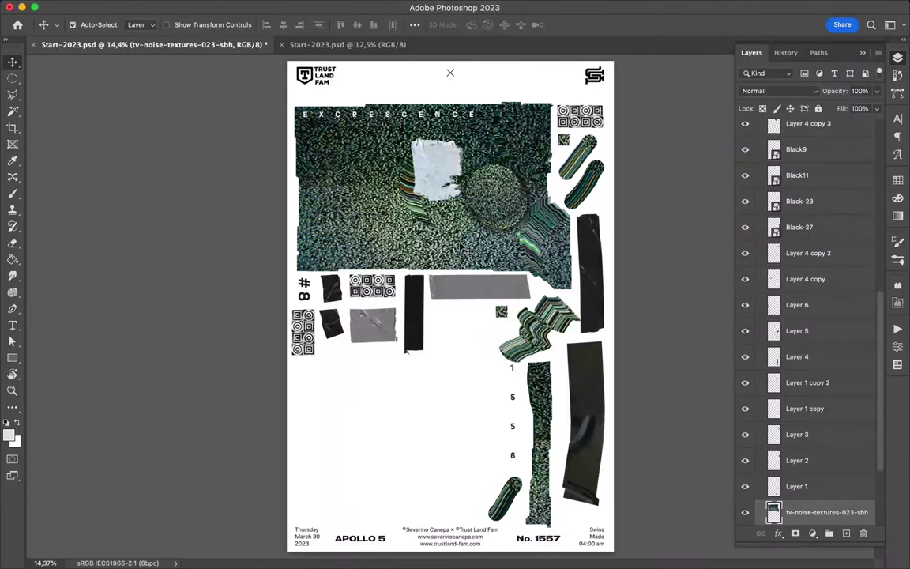
# Rotate the green TV-noise texture 90° upright and shift it lower in the poster's centre.
pyautogui.press('super+t')
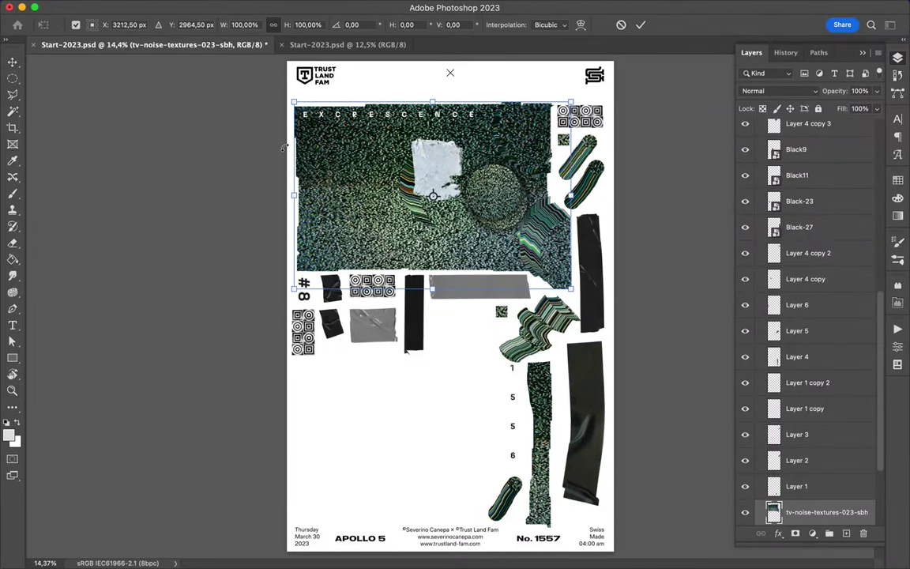
pyautogui.moveTo(283, 92); pyautogui.dragTo(481, 114)
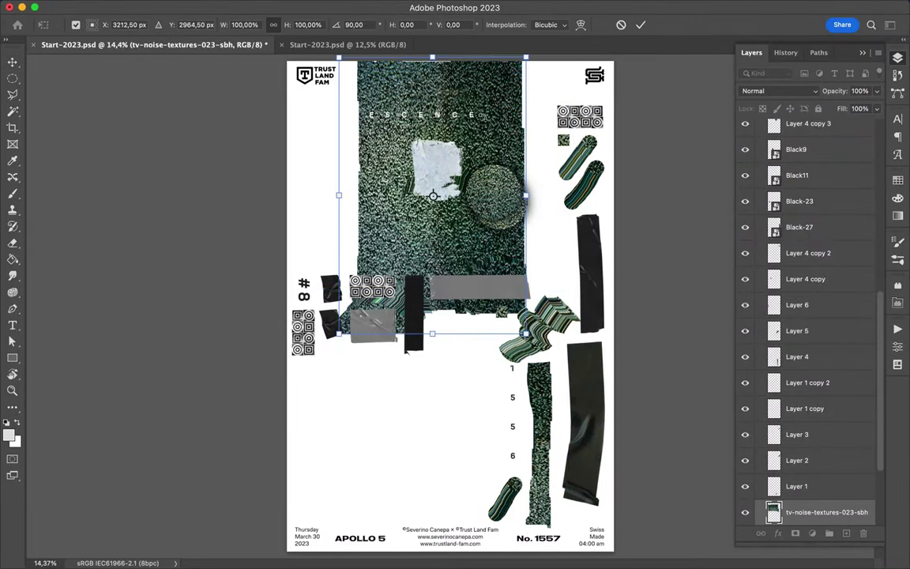
pyautogui.press('Return')
pyautogui.moveTo(493, 103); pyautogui.dragTo(497, 175)
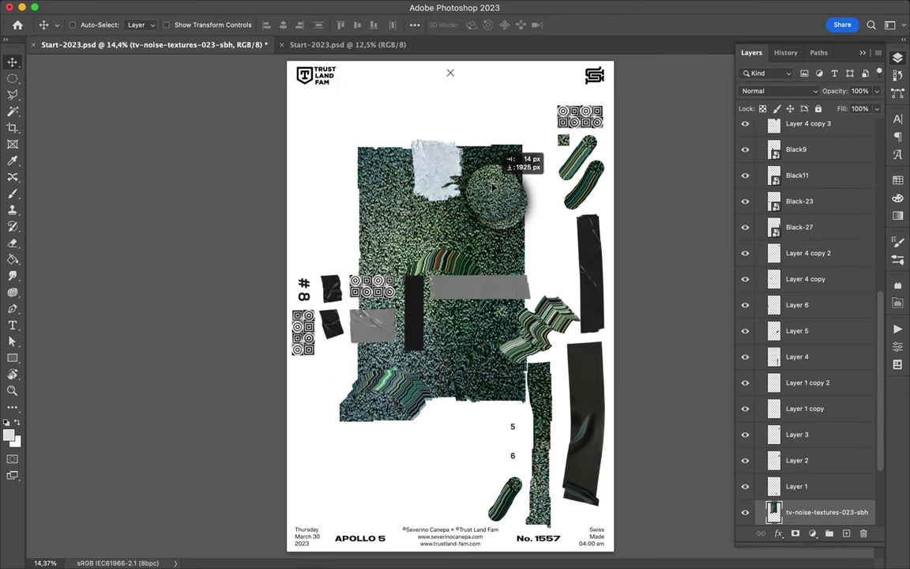
pyautogui.moveTo(497, 176); pyautogui.dragTo(501, 177)
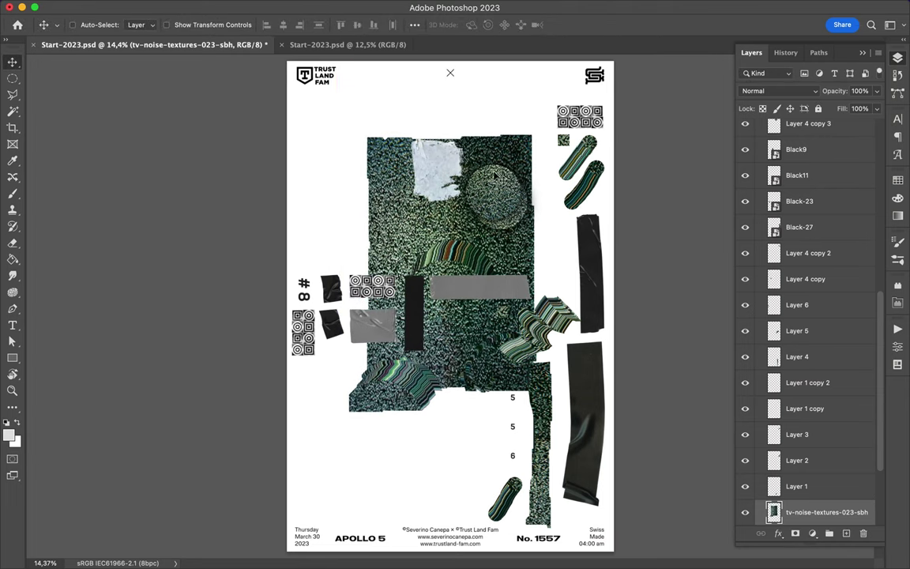
pyautogui.keyDown('ctrl'); pyautogui.click(423, 114); pyautogui.keyUp('ctrl')
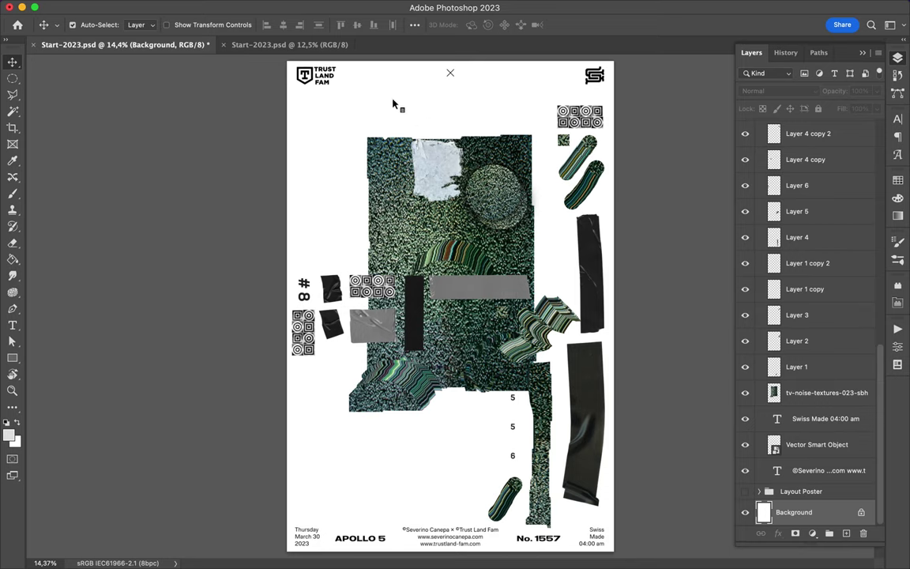
# Move the EXCRESCENCE title onto the noise texture.
pyautogui.moveTo(345, 103); pyautogui.dragTo(486, 169)
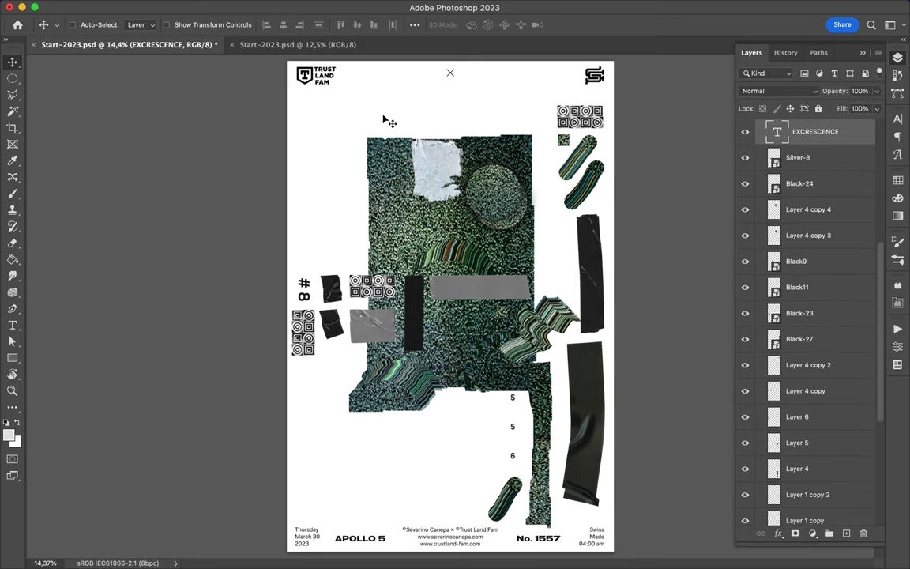
pyautogui.moveTo(480, 204); pyautogui.dragTo(446, 154)
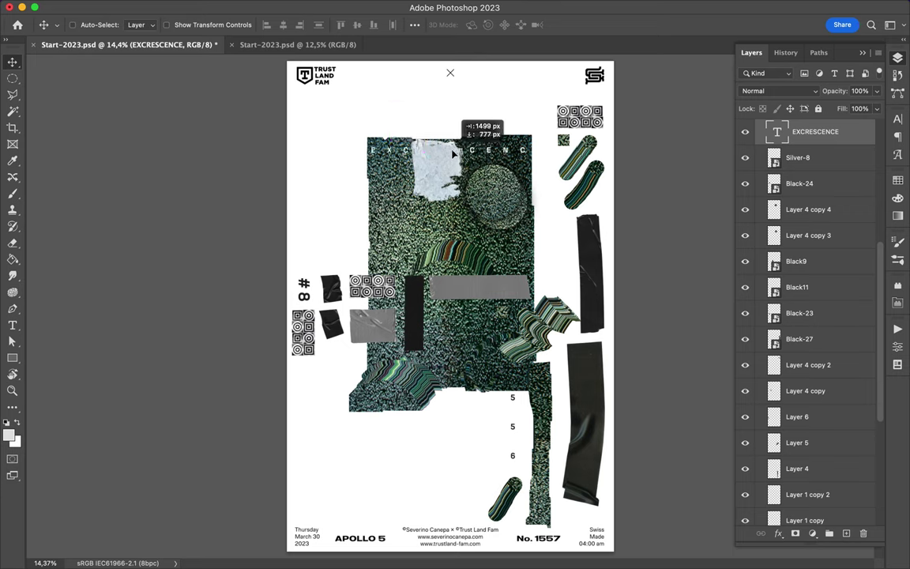
pyautogui.moveTo(446, 154); pyautogui.dragTo(446, 155)
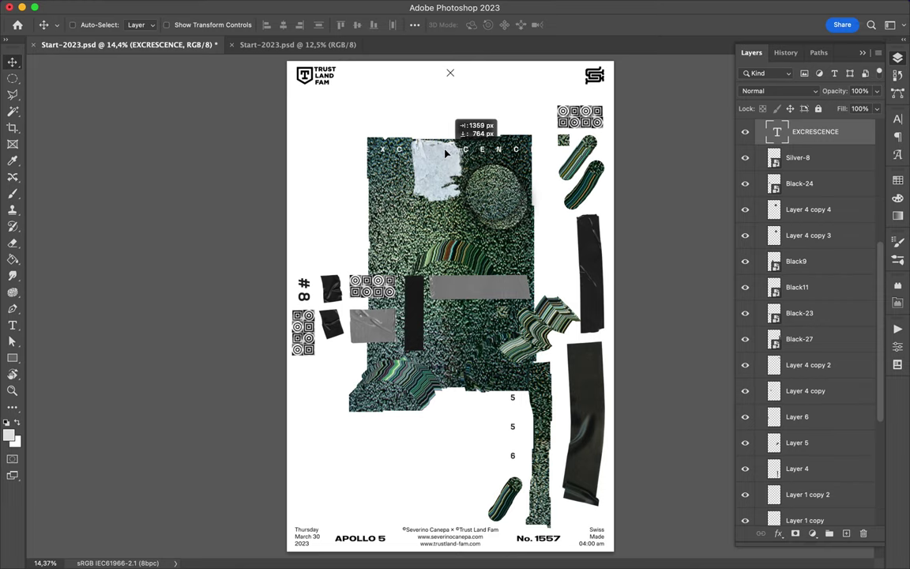
pyautogui.moveTo(446, 154)
pyautogui.mouseDown()
pyautogui.moveTo(447, 179)
pyautogui.moveTo(428, 105)
pyautogui.moveTo(412, 117)
pyautogui.mouseUp()
# Rotate the EXCRESCENCE title -90° to vertical and set it along the texture's left edge.
pyautogui.hotkey('ctrl', 't')
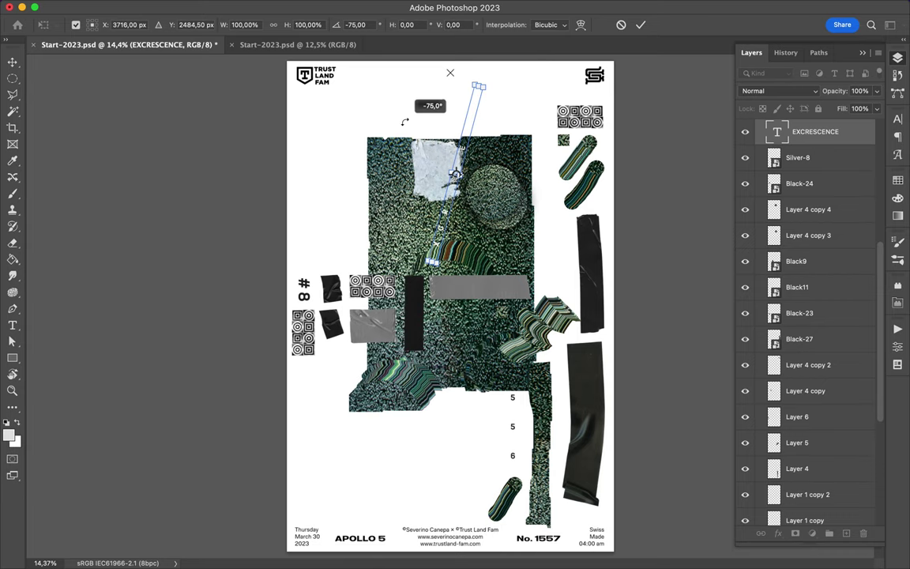
pyautogui.moveTo(413, 117); pyautogui.dragTo(351, 188)
pyautogui.press('Return')
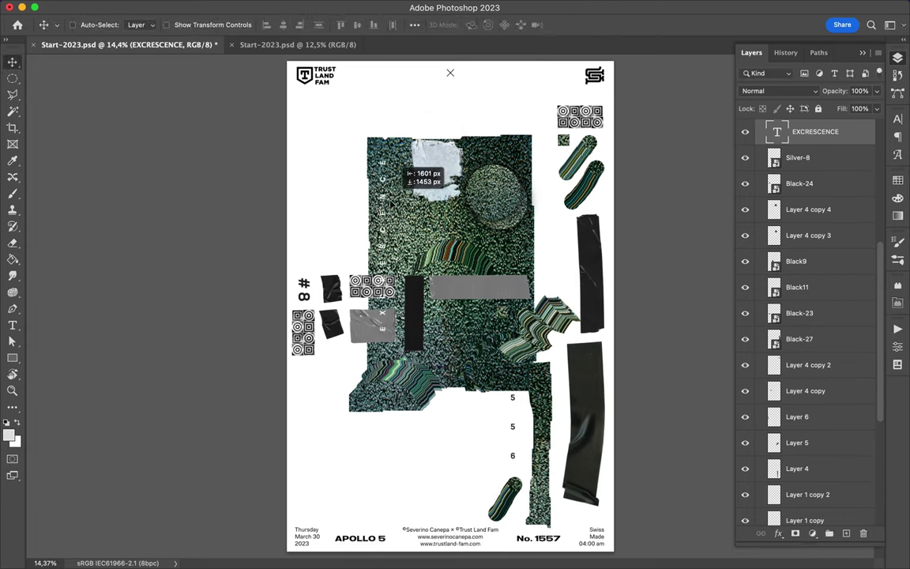
pyautogui.moveTo(400, 167); pyautogui.dragTo(398, 196)
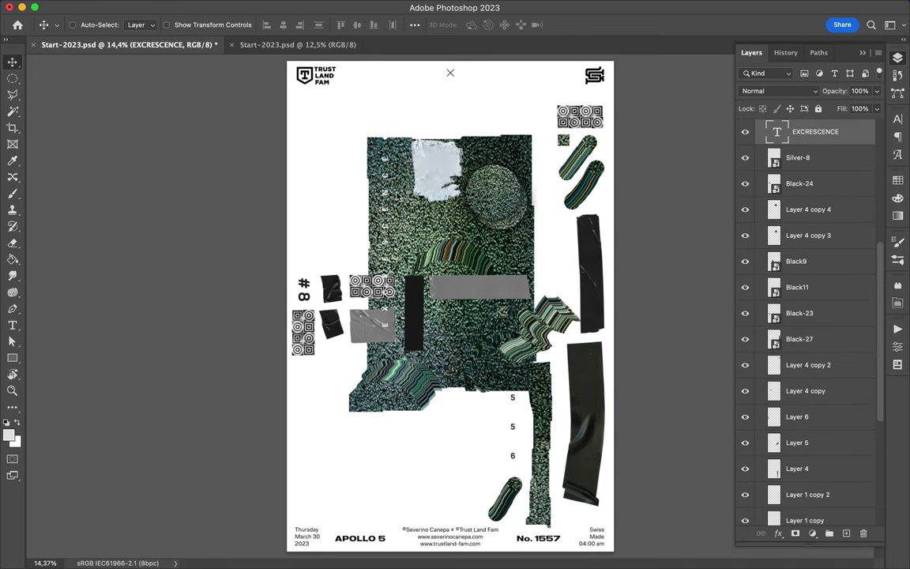
# Replace the 8 in the vertical #8 label with 9.
pyautogui.press('t')
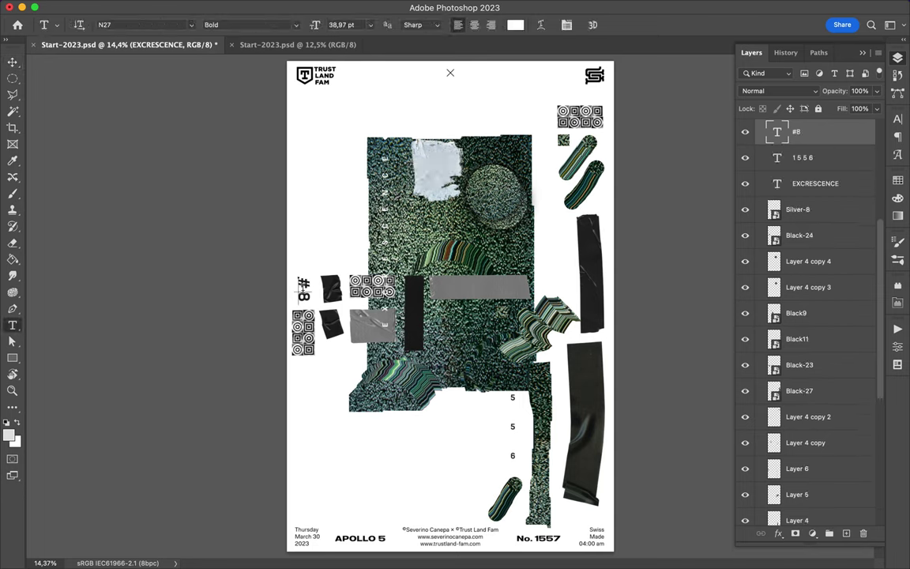
pyautogui.doubleClick(304, 295)
pyautogui.click(304, 296)
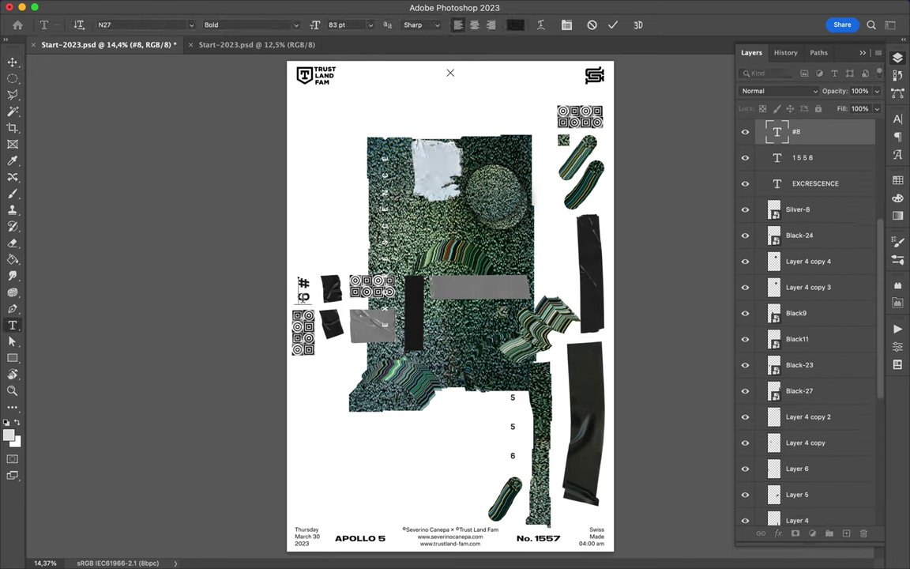
pyautogui.press('BackSpace')
pyautogui.write('9')
pyautogui.press('Escape')
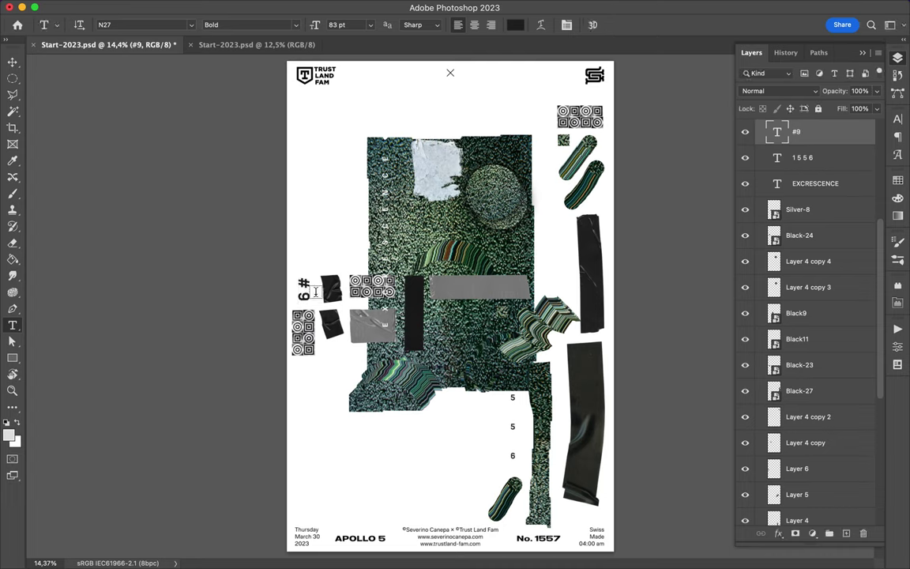
# Move the QR code and silver tape pieces together to the texture's top-left.
pyautogui.press('v')
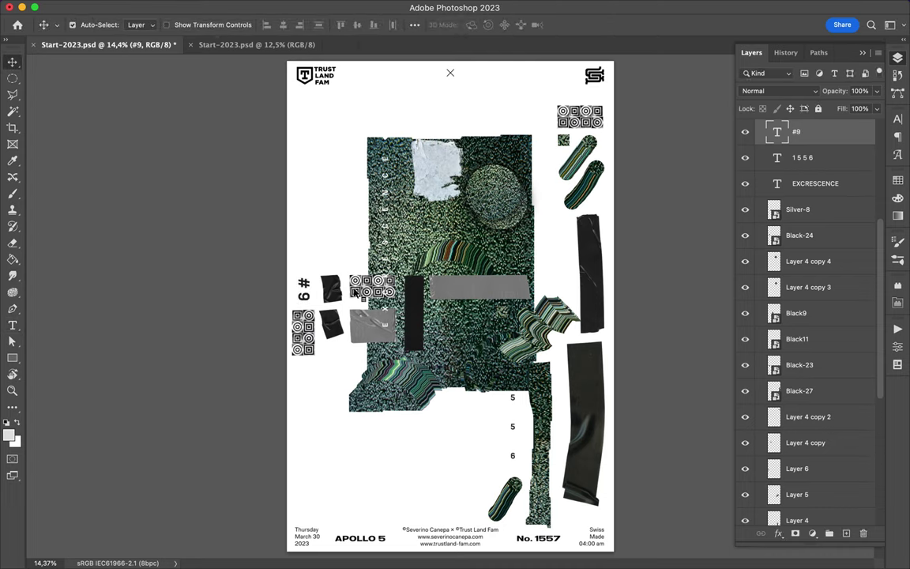
pyautogui.click(328, 286)
pyautogui.keyDown('shift'); pyautogui.click(366, 328); pyautogui.keyUp('shift')
pyautogui.moveTo(366, 328); pyautogui.dragTo(319, 185)
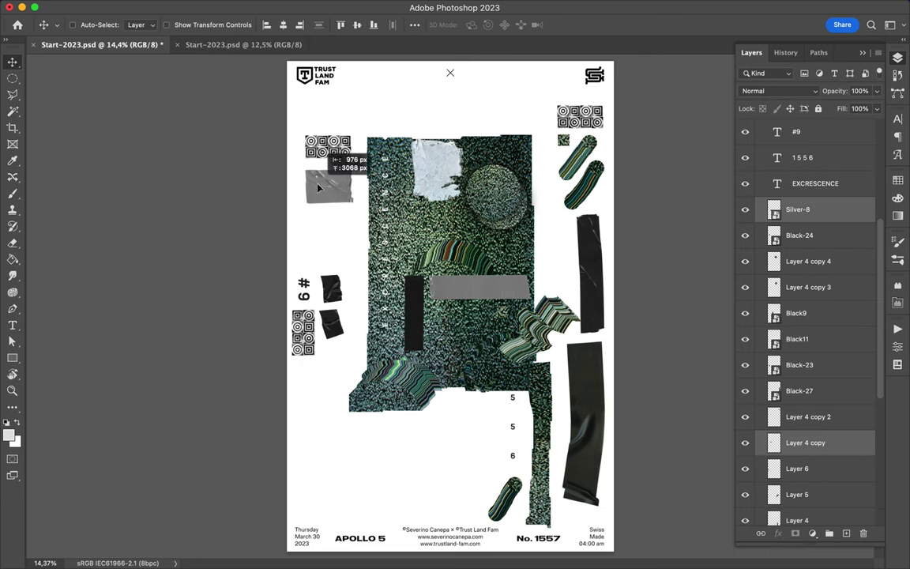
# Rotate both black tape pieces horizontal and place them at the texture's top right.
pyautogui.moveTo(319, 184); pyautogui.dragTo(328, 191)
pyautogui.click(332, 287)
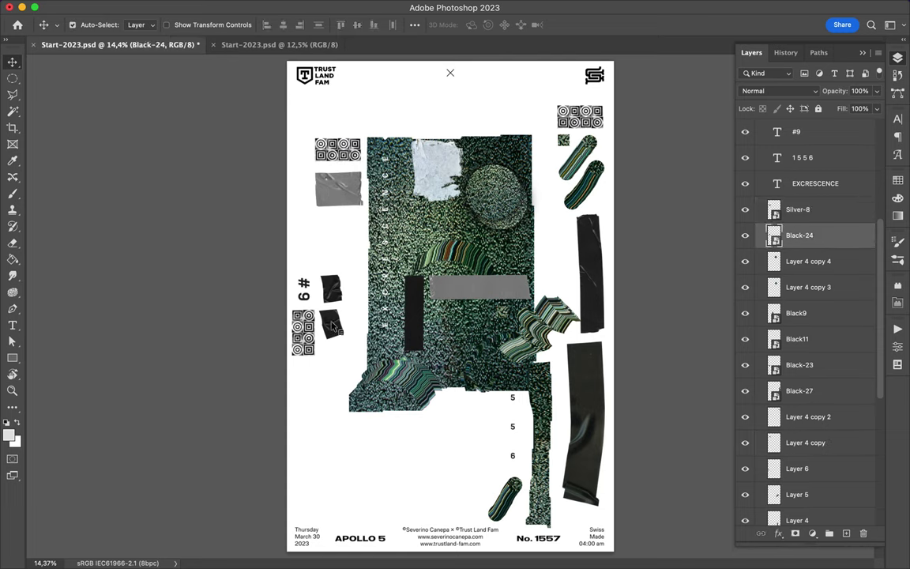
pyautogui.keyDown('shift'); pyautogui.click(331, 322); pyautogui.keyUp('shift')
pyautogui.moveTo(332, 322); pyautogui.dragTo(341, 265)
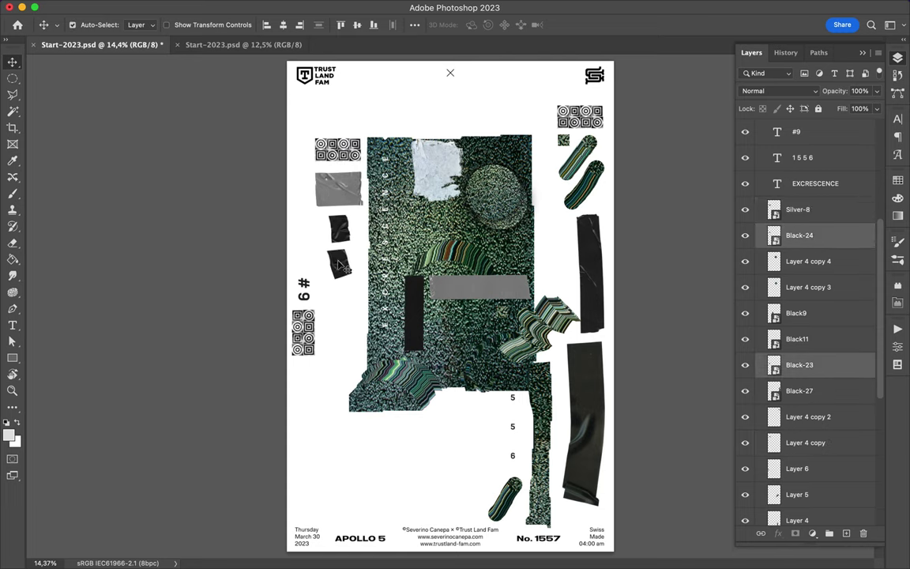
pyautogui.hotkey('ctrl', 't')
pyautogui.moveTo(320, 201); pyautogui.dragTo(364, 245)
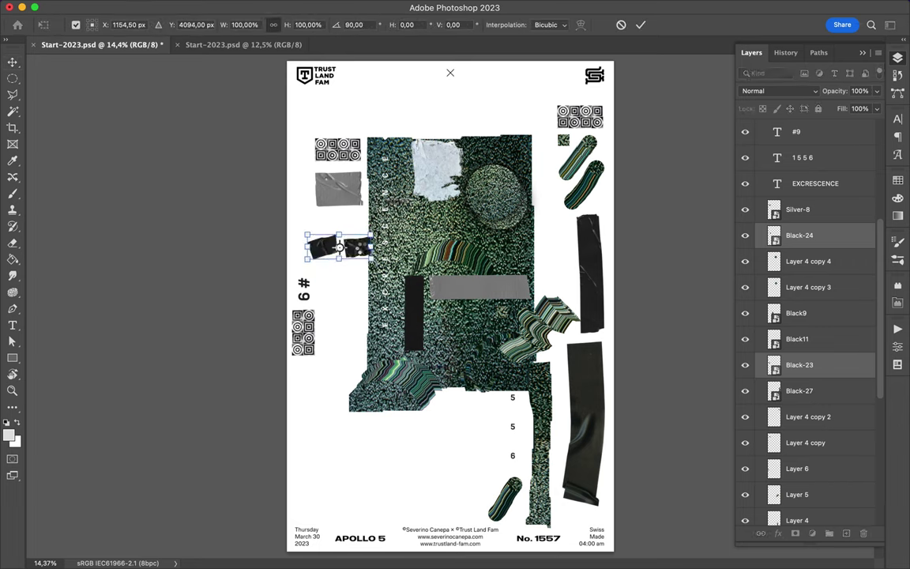
pyautogui.press('Return')
pyautogui.moveTo(339, 248); pyautogui.dragTo(593, 125)
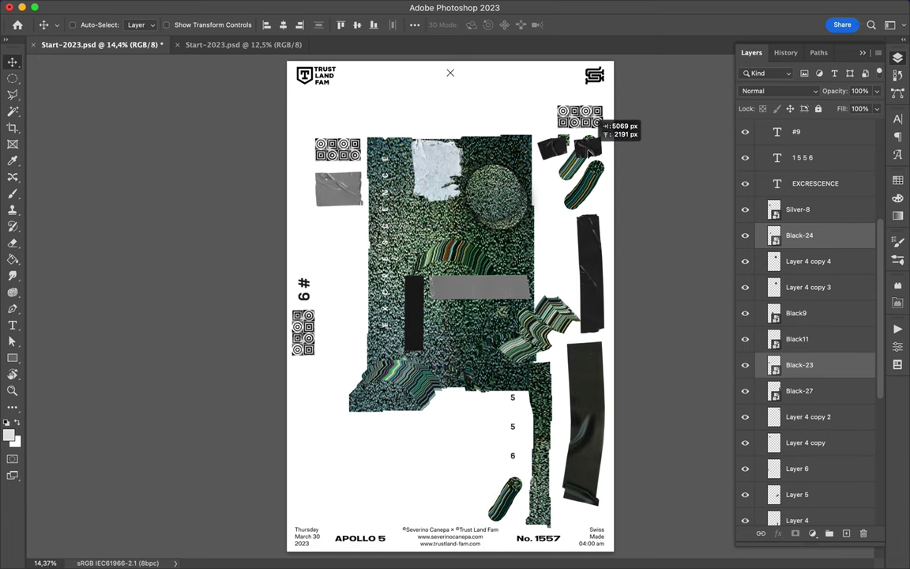
pyautogui.moveTo(591, 132); pyautogui.dragTo(589, 152)
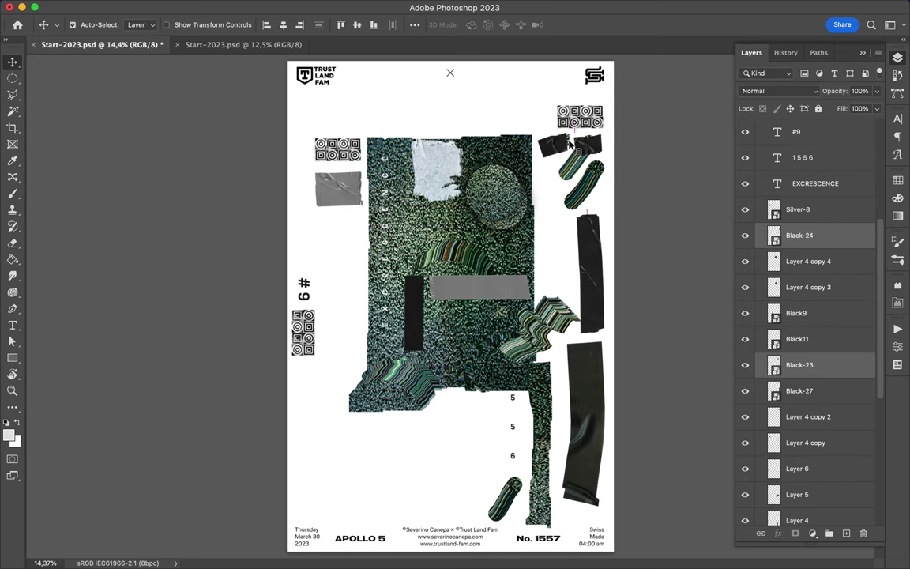
# Place the small noise square just under the black tape.
pyautogui.click(569, 142)
pyautogui.moveTo(577, 147); pyautogui.dragTo(553, 168)
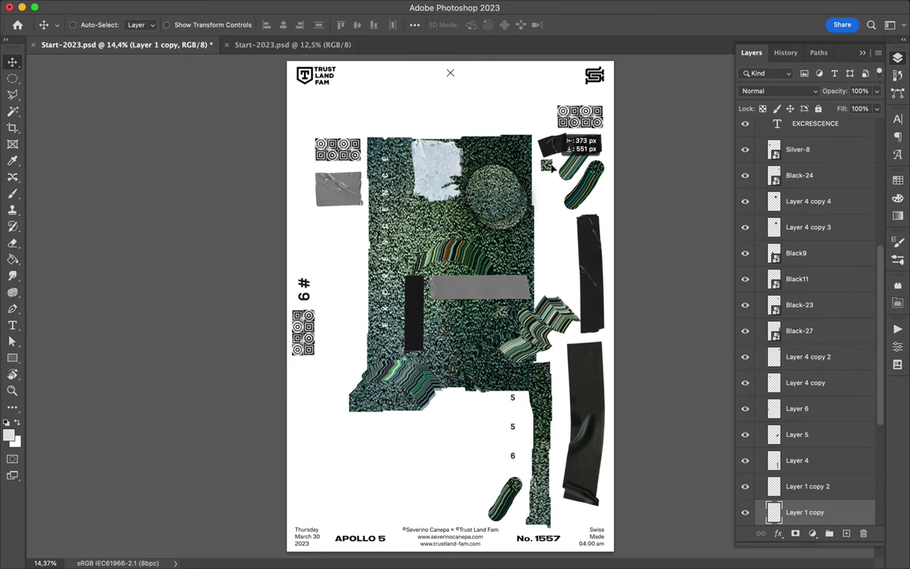
pyautogui.moveTo(553, 168)
pyautogui.mouseDown()
pyautogui.moveTo(576, 207)
pyautogui.moveTo(566, 210)
pyautogui.moveTo(581, 203)
pyautogui.mouseUp()
# Set the two striped pill pieces side by side beside the black tape.
pyautogui.click(576, 174)
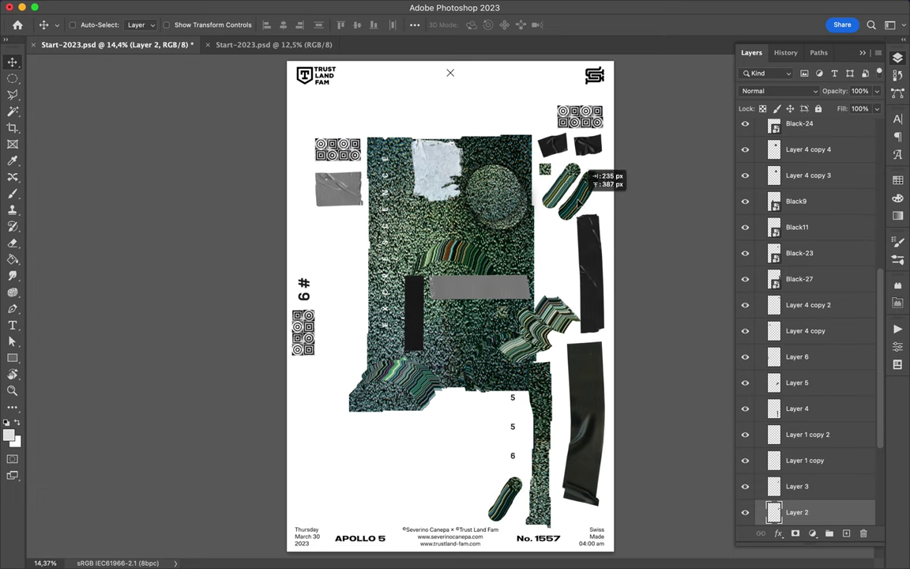
pyautogui.moveTo(579, 204); pyautogui.dragTo(587, 200)
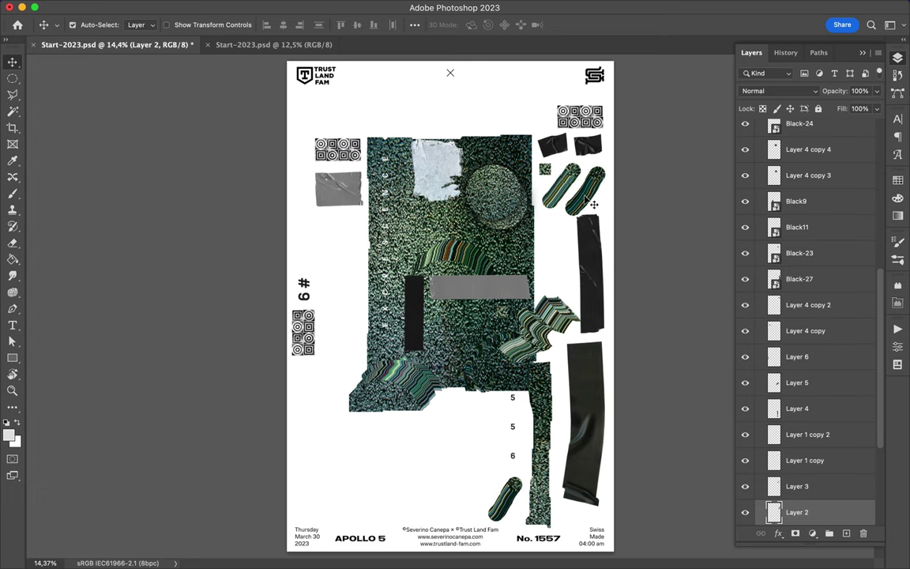
pyautogui.click(567, 192)
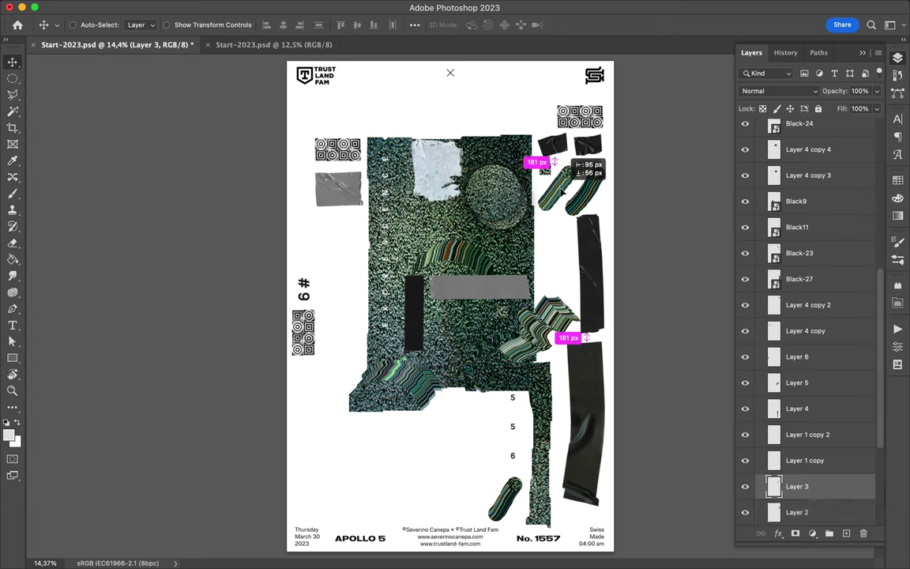
pyautogui.click(587, 197)
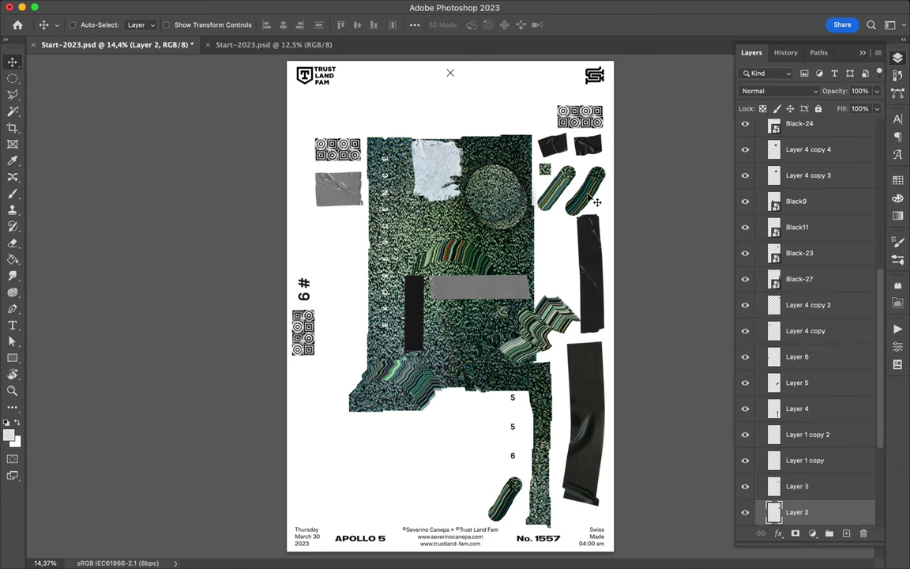
pyautogui.moveTo(588, 195); pyautogui.dragTo(584, 192)
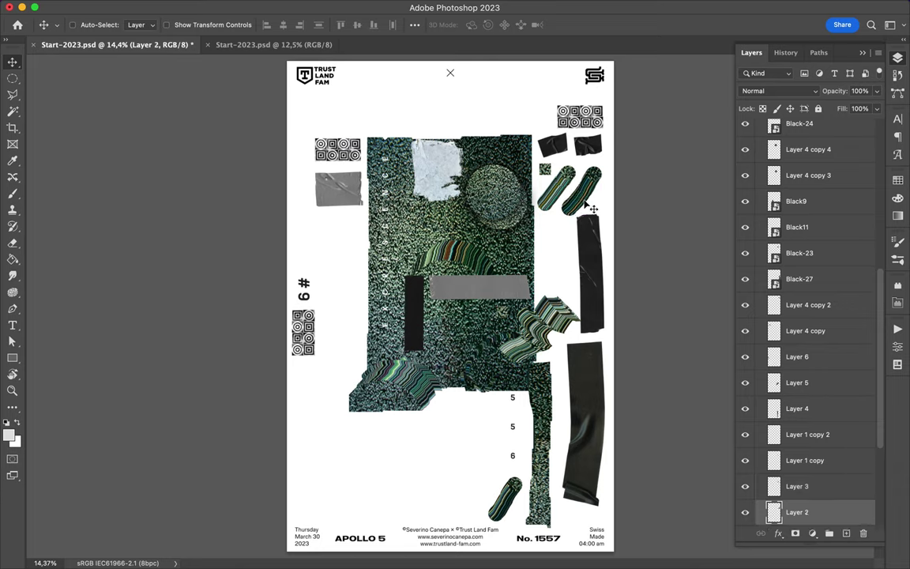
pyautogui.keyDown('ctrl'); pyautogui.click(301, 326); pyautogui.keyUp('ctrl')
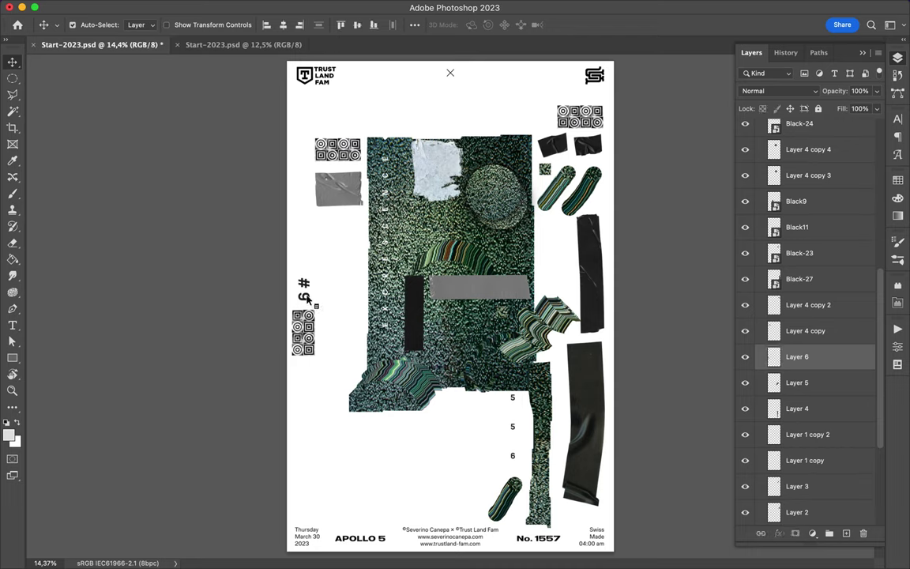
# Stack the #9 label with the QR-code strip beneath it on the texture's left edge.
pyautogui.moveTo(309, 327); pyautogui.dragTo(356, 263)
pyautogui.keyDown('ctrl'); pyautogui.click(352, 224); pyautogui.keyUp('ctrl')
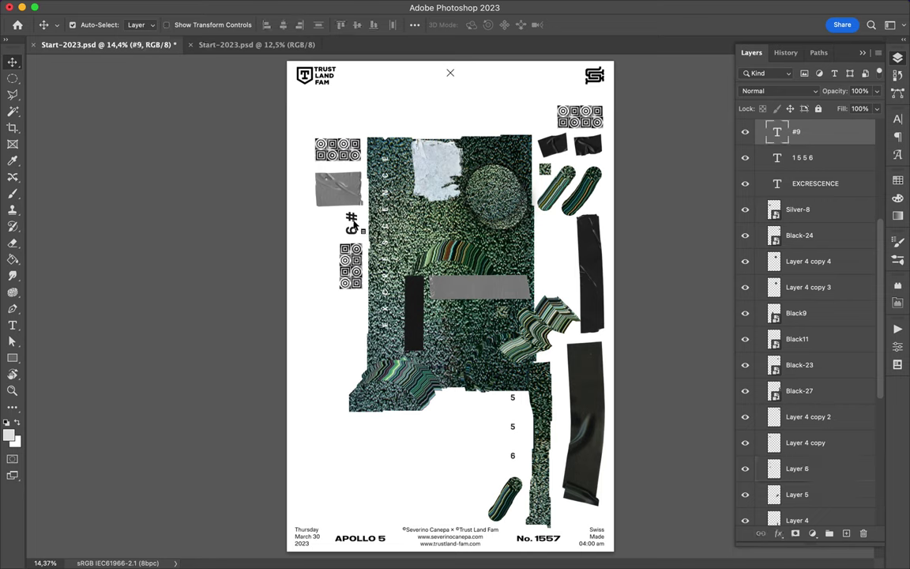
pyautogui.doubleClick(351, 223)
pyautogui.press('Escape')
pyautogui.moveTo(351, 224); pyautogui.dragTo(325, 229)
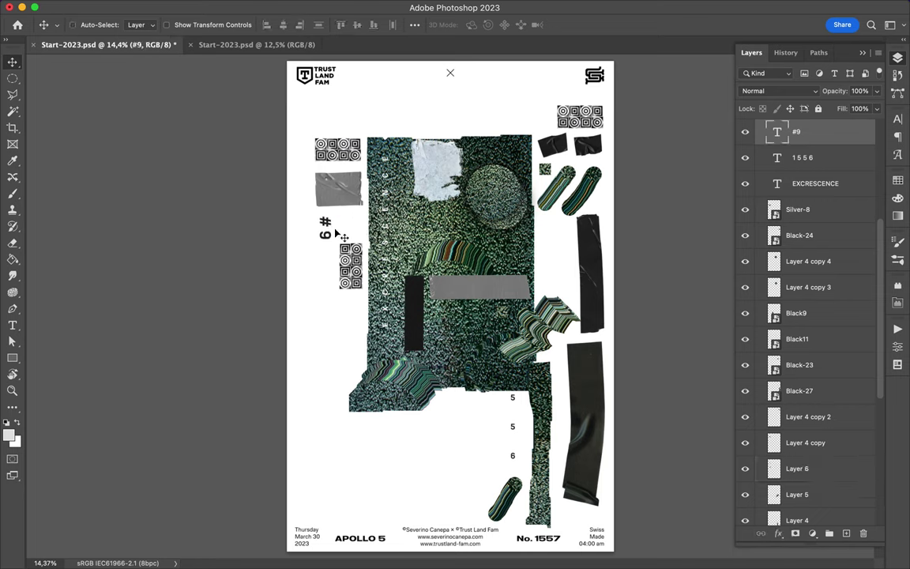
pyautogui.moveTo(357, 269); pyautogui.dragTo(355, 252)
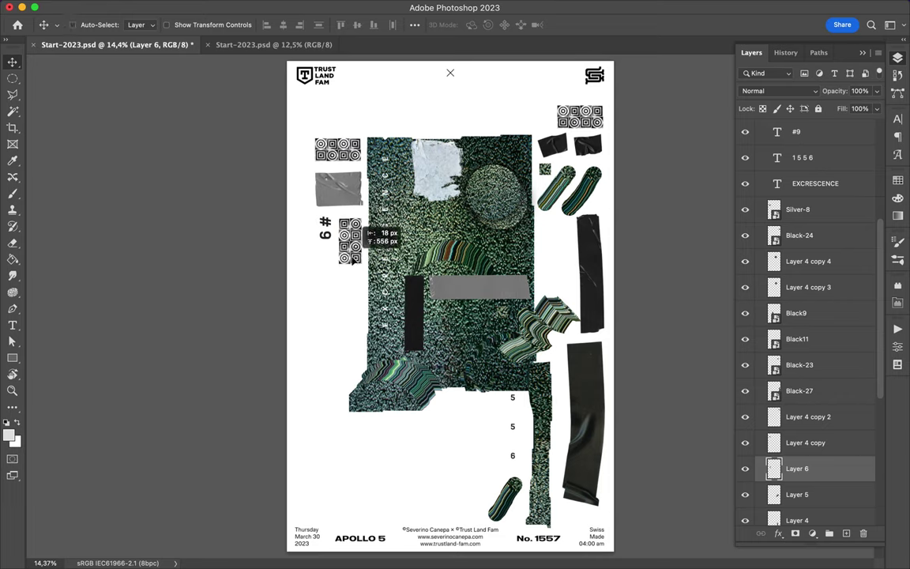
pyautogui.moveTo(355, 253); pyautogui.dragTo(356, 255)
# Slide the black tape strip left to the texture's left side.
pyautogui.click(422, 311)
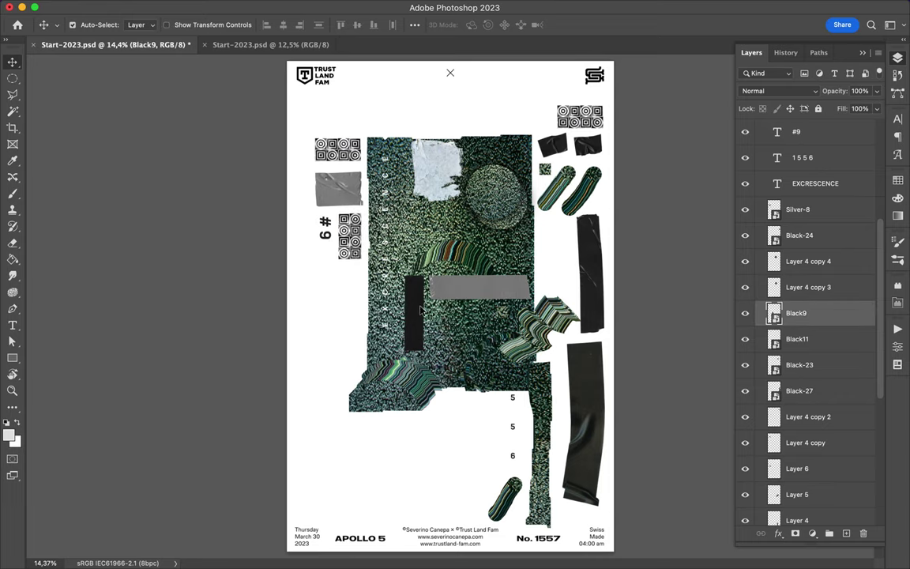
pyautogui.moveTo(421, 316); pyautogui.dragTo(360, 309)
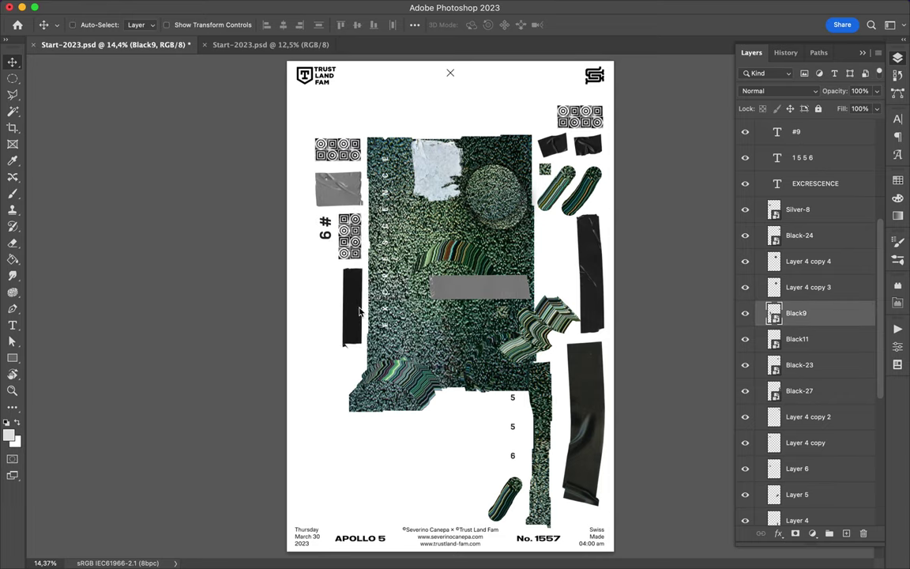
pyautogui.click(501, 293)
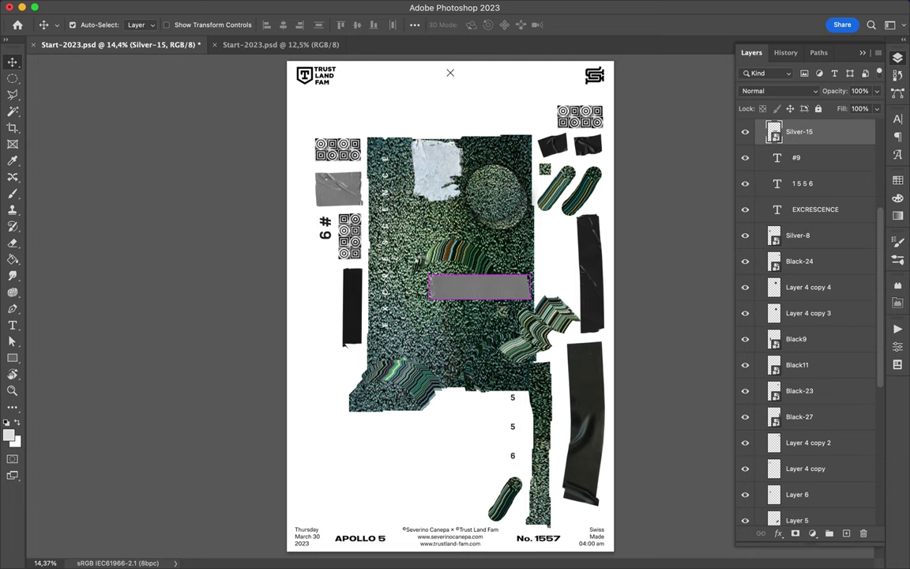
# Rotate the grey Silver-15 tape 90° upright and set it beside the tall black tape.
pyautogui.hotkey('ctrl', 't')
pyautogui.moveTo(539, 273); pyautogui.dragTo(494, 186)
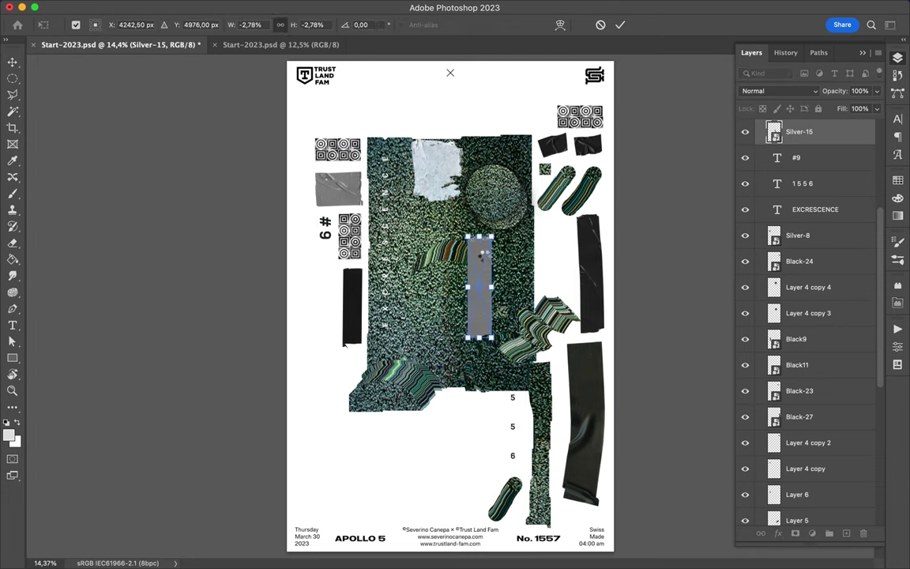
pyautogui.press('Return')
pyautogui.moveTo(483, 268); pyautogui.dragTo(558, 254)
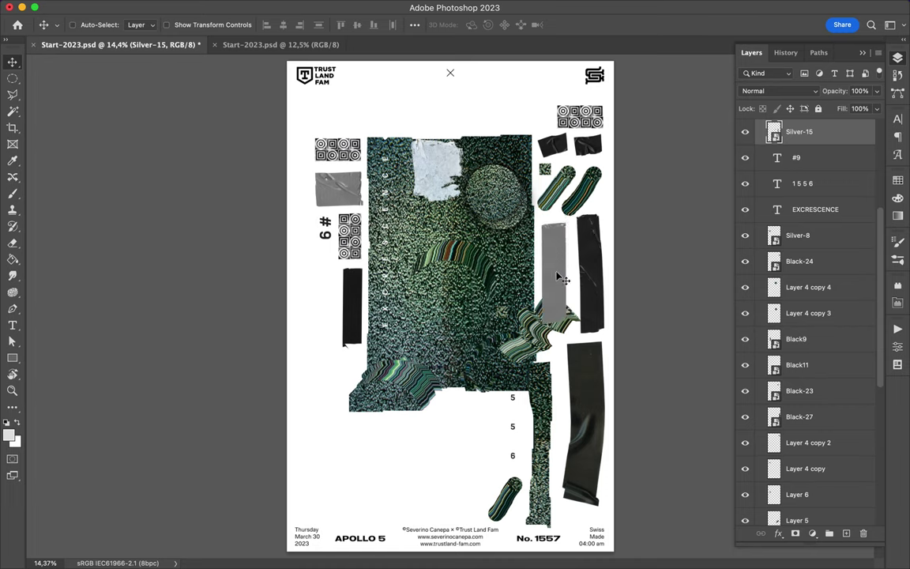
pyautogui.keyDown('ctrl'); pyautogui.click(538, 333); pyautogui.keyUp('ctrl')
pyautogui.moveTo(538, 334); pyautogui.dragTo(313, 333)
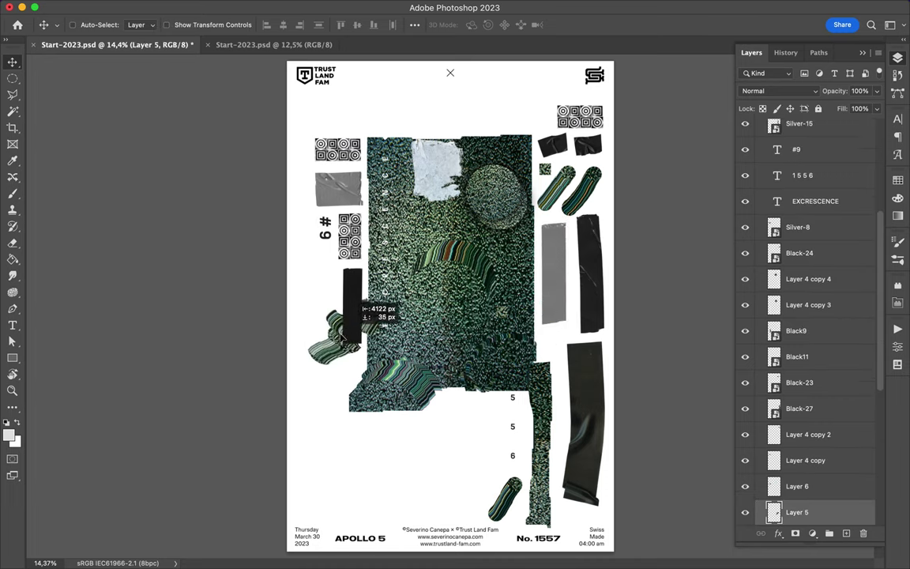
# Rotate the green striped piece about -53°, scale it to ~81%, and nudge it beside the black tape.
pyautogui.hotkey('ctrl', 't')
pyautogui.moveTo(328, 275)
pyautogui.mouseDown()
pyautogui.moveTo(294, 324)
pyautogui.moveTo(315, 305)
pyautogui.mouseUp()
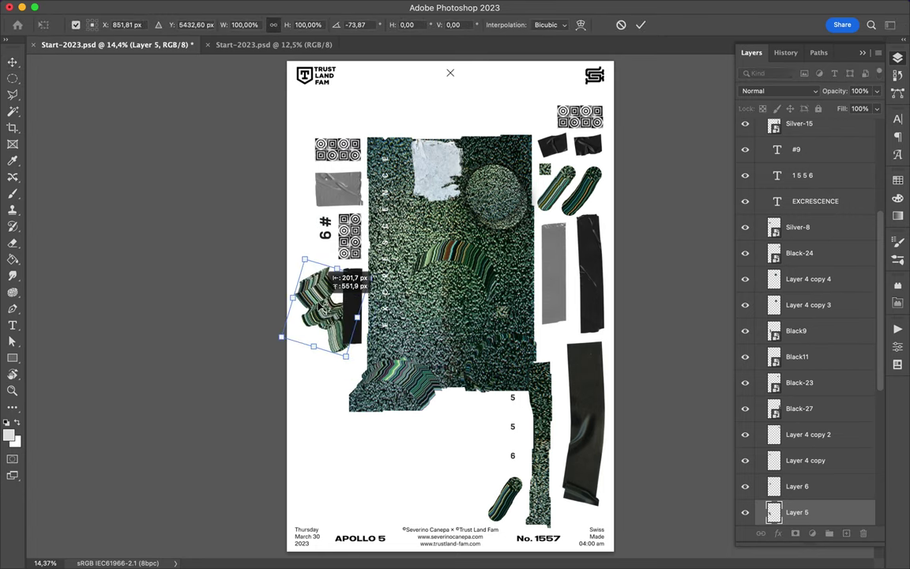
pyautogui.moveTo(301, 246); pyautogui.dragTo(320, 252)
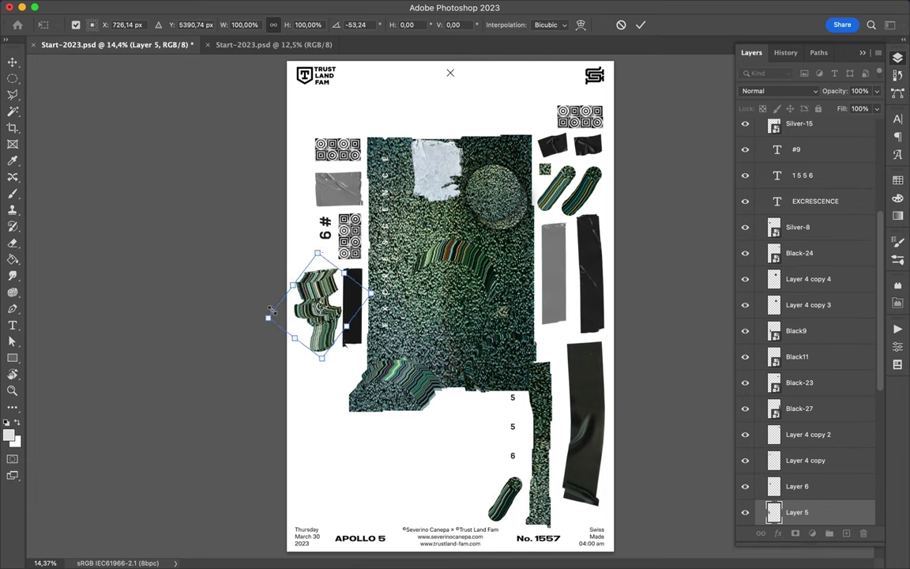
pyautogui.moveTo(268, 318); pyautogui.dragTo(288, 311)
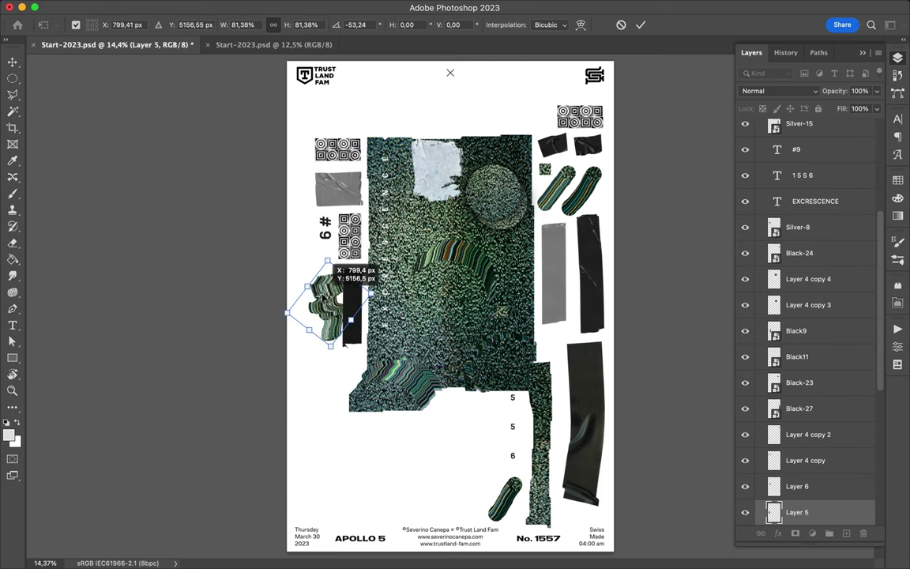
pyautogui.press('Return')
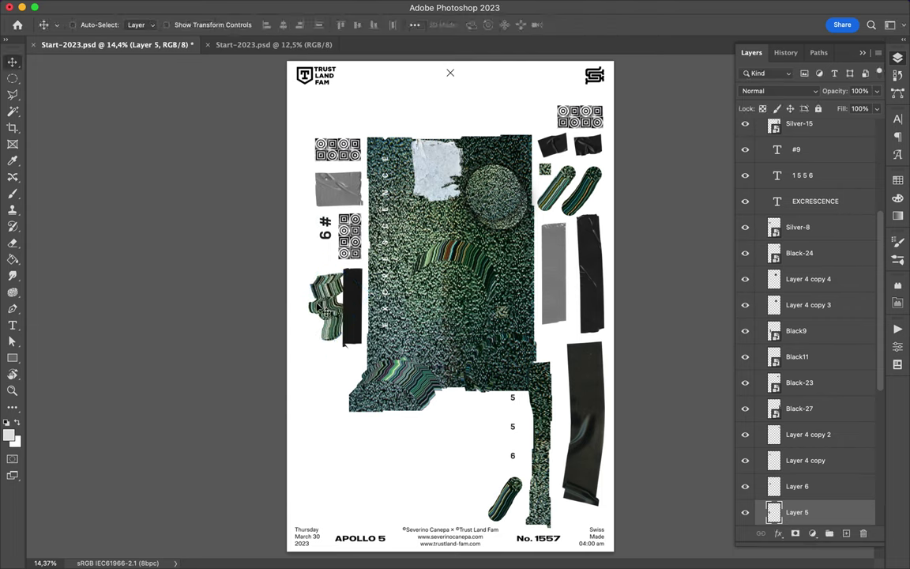
pyautogui.moveTo(328, 312); pyautogui.dragTo(320, 310)
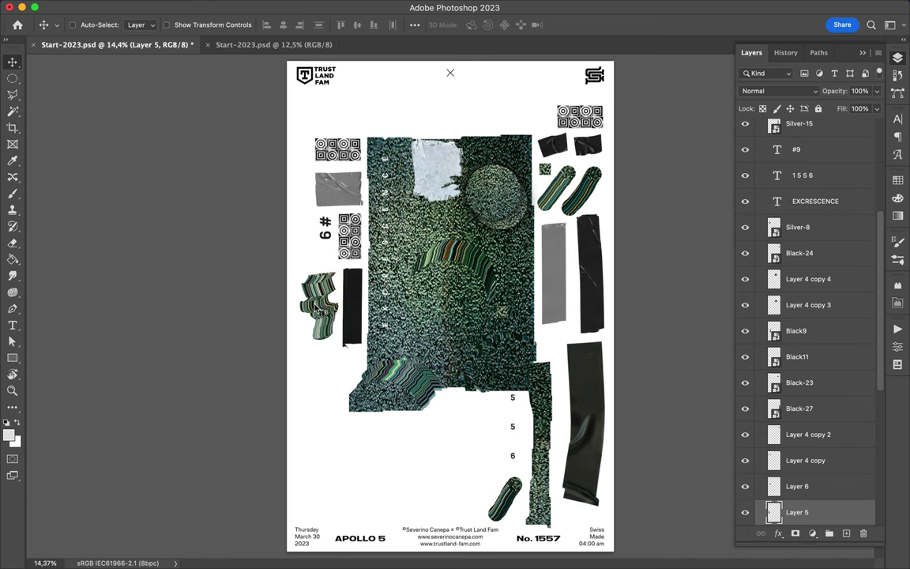
# Rotate the bottom striped pill horizontal and place it below the black tape on the left.
pyautogui.keyDown('super'); pyautogui.click(589, 395); pyautogui.keyUp('super')
pyautogui.keyDown('super'); pyautogui.click(518, 492); pyautogui.keyUp('super')
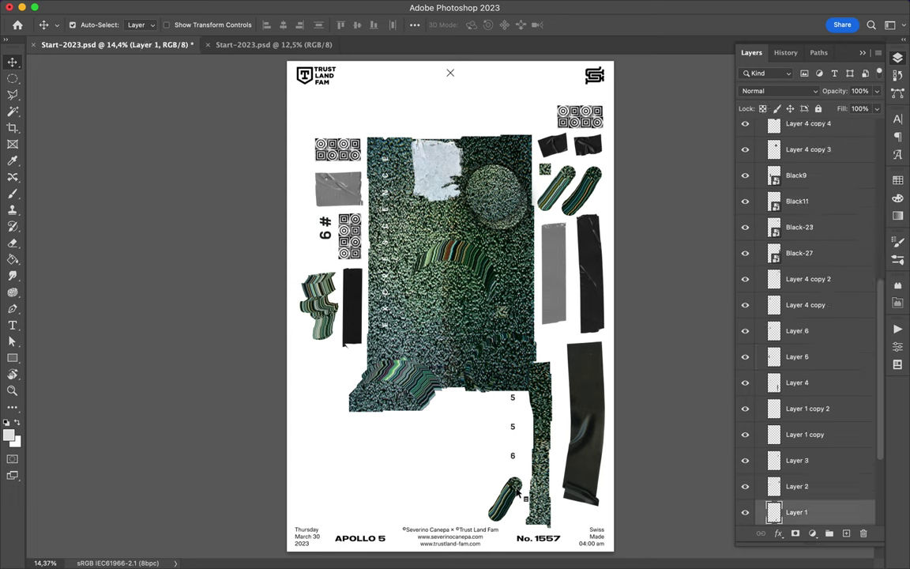
pyautogui.moveTo(525, 496); pyautogui.dragTo(362, 358)
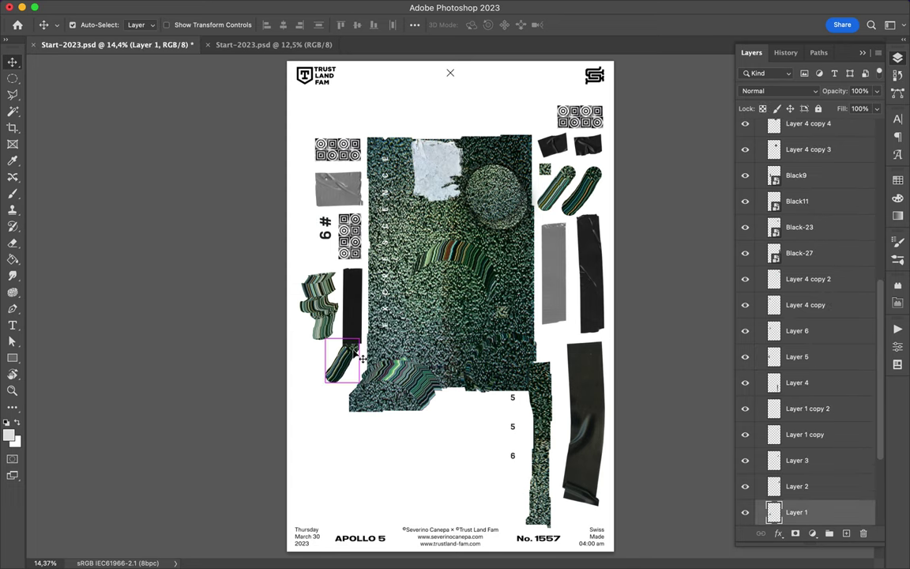
pyautogui.press('super+t')
pyautogui.moveTo(320, 272); pyautogui.dragTo(357, 330)
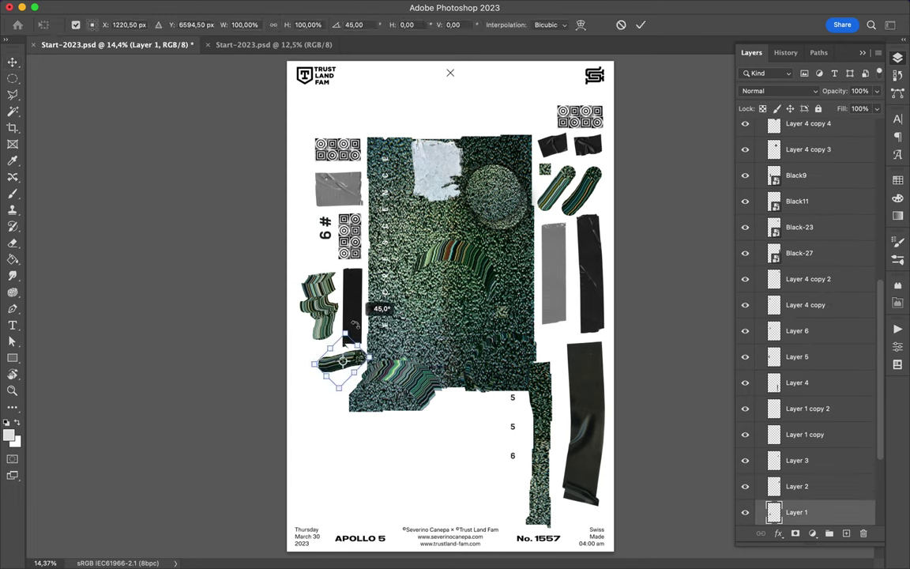
pyautogui.press('Return')
pyautogui.moveTo(342, 360); pyautogui.dragTo(335, 362)
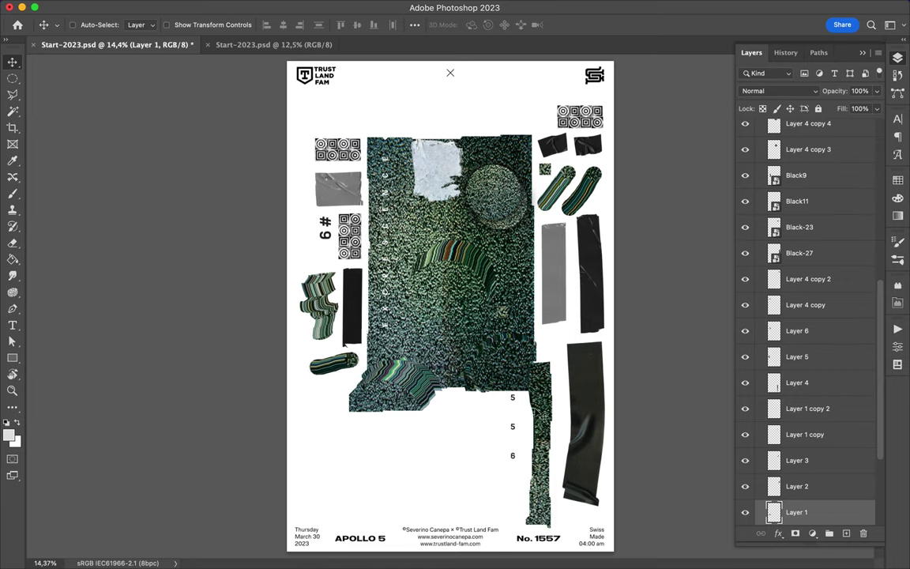
# Rotate the tall textured strip horizontal, shorten it, and lay it under the texture.
pyautogui.moveTo(553, 433); pyautogui.dragTo(434, 438)
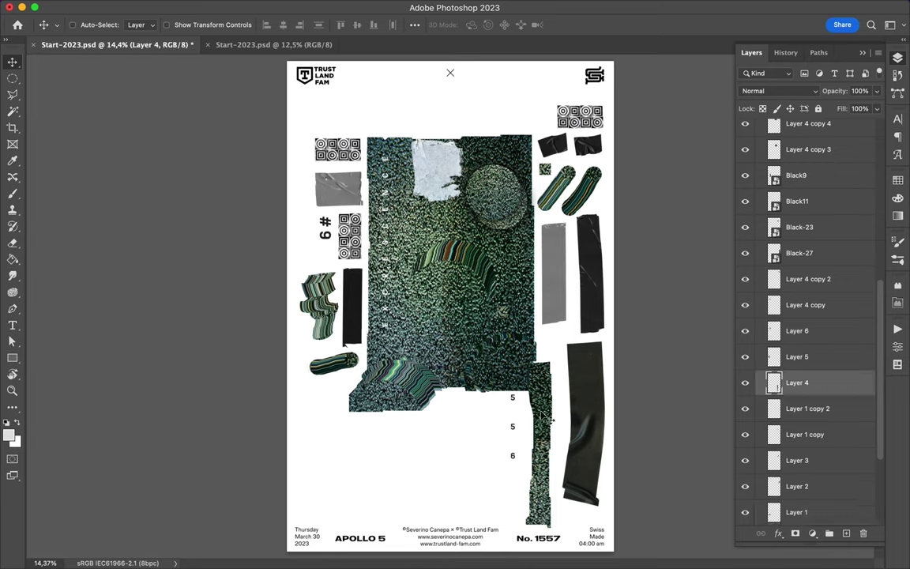
pyautogui.hotkey('ctrl', 't')
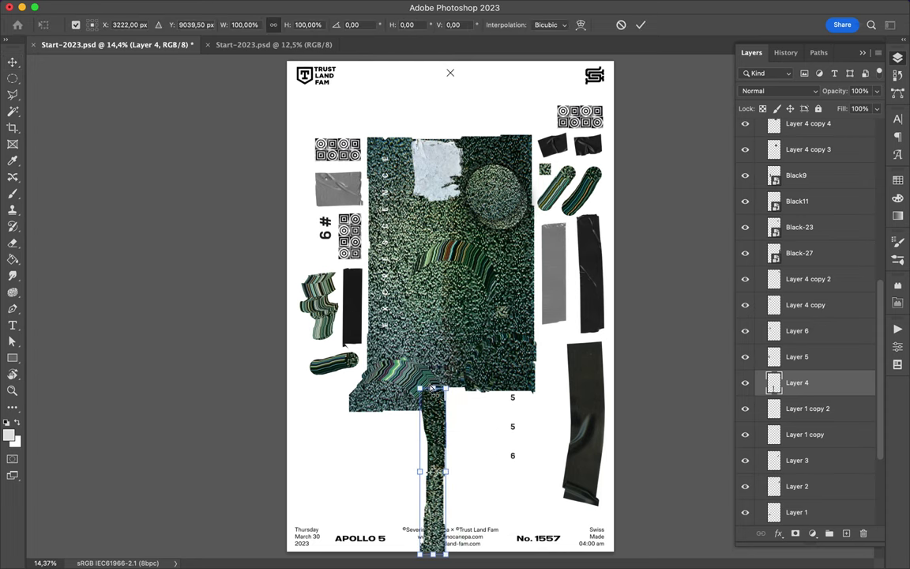
pyautogui.moveTo(419, 350); pyautogui.dragTo(555, 458)
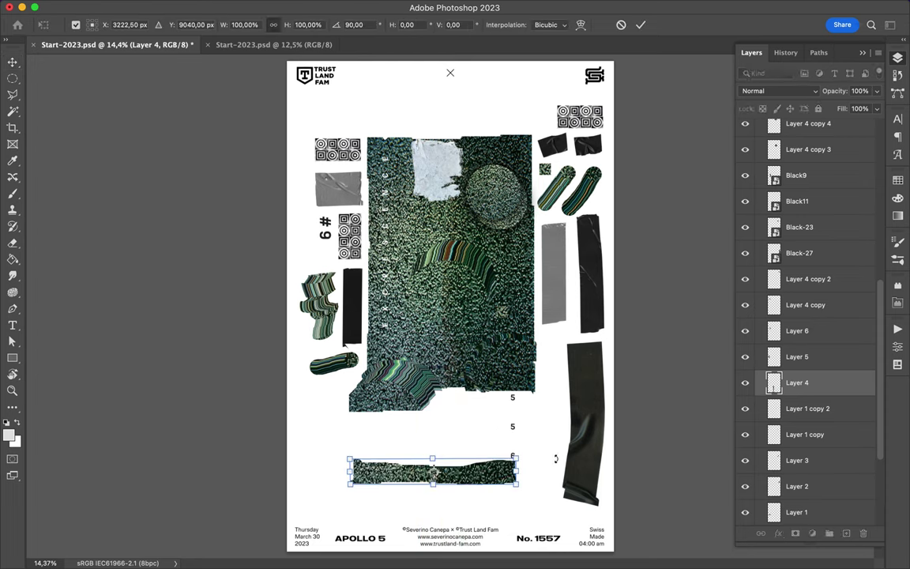
pyautogui.moveTo(350, 471)
pyautogui.mouseDown()
pyautogui.moveTo(415, 472)
pyautogui.moveTo(437, 408)
pyautogui.mouseUp()
pyautogui.press('Return')
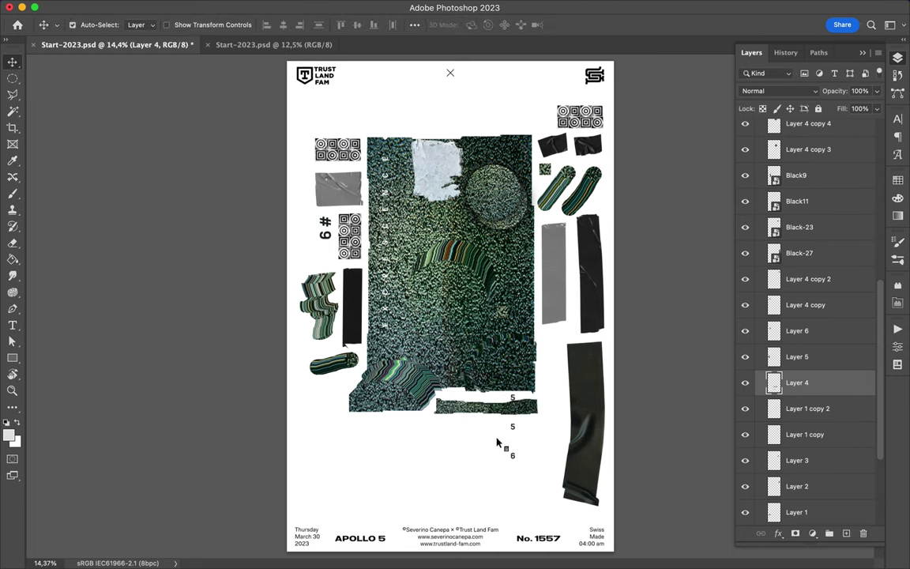
pyautogui.click(512, 429)
# Move the 1556 digits beside the texture's right edge and set their leading to 84 pt.
pyautogui.moveTo(512, 429); pyautogui.dragTo(545, 401)
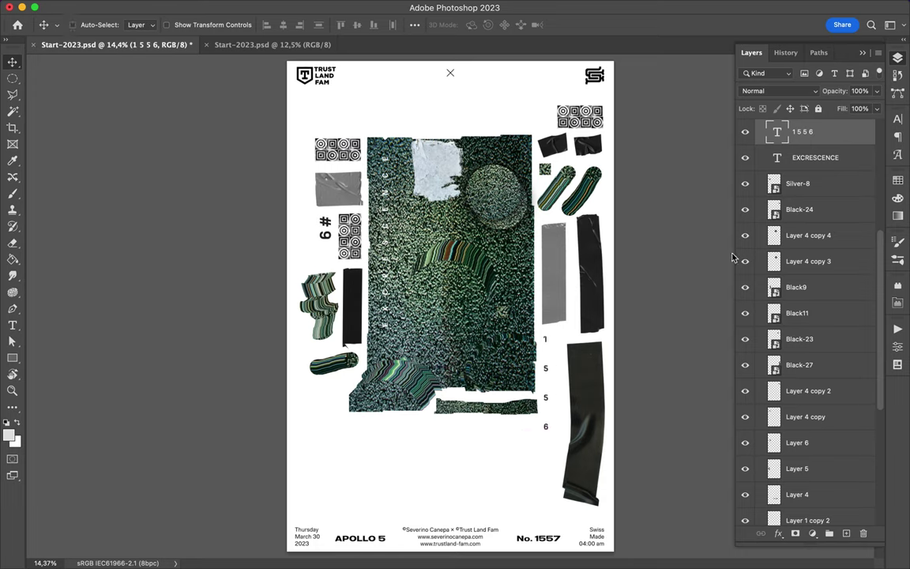
pyautogui.click(899, 120)
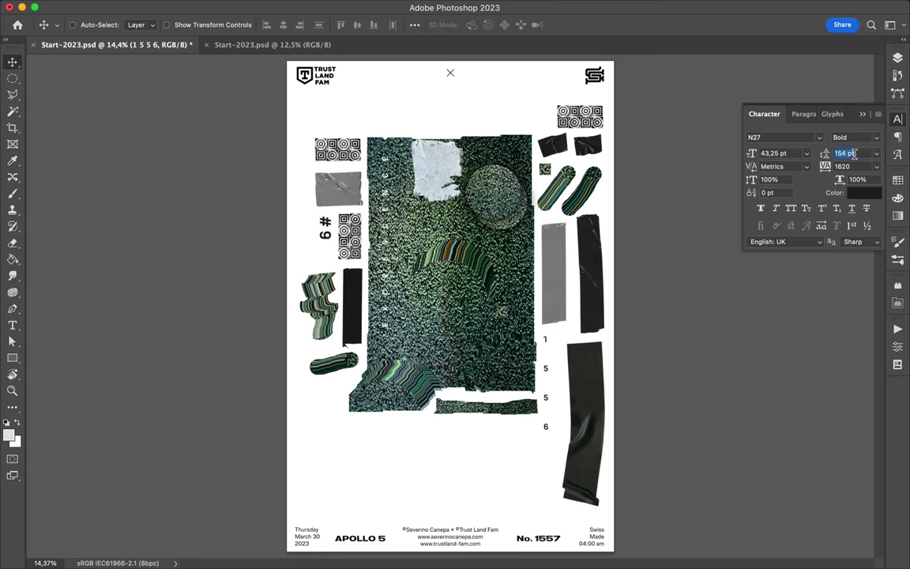
pyautogui.write('84')
pyautogui.press('Return')
pyautogui.click(589, 387)
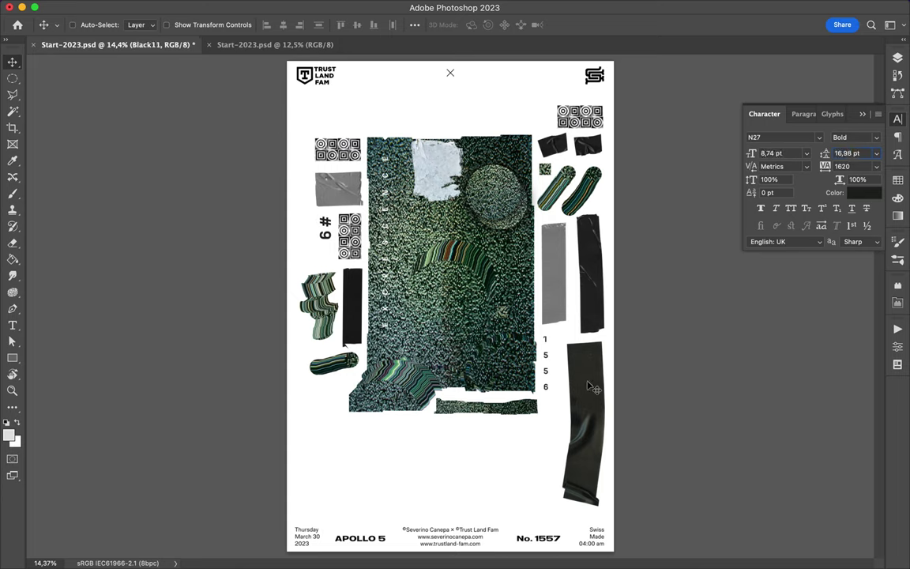
# Shrink the Black11 tape and rotate it to lie horizontally under the 1556 digits.
pyautogui.hotkey('ctrl', 't')
pyautogui.moveTo(607, 505); pyautogui.dragTo(591, 414)
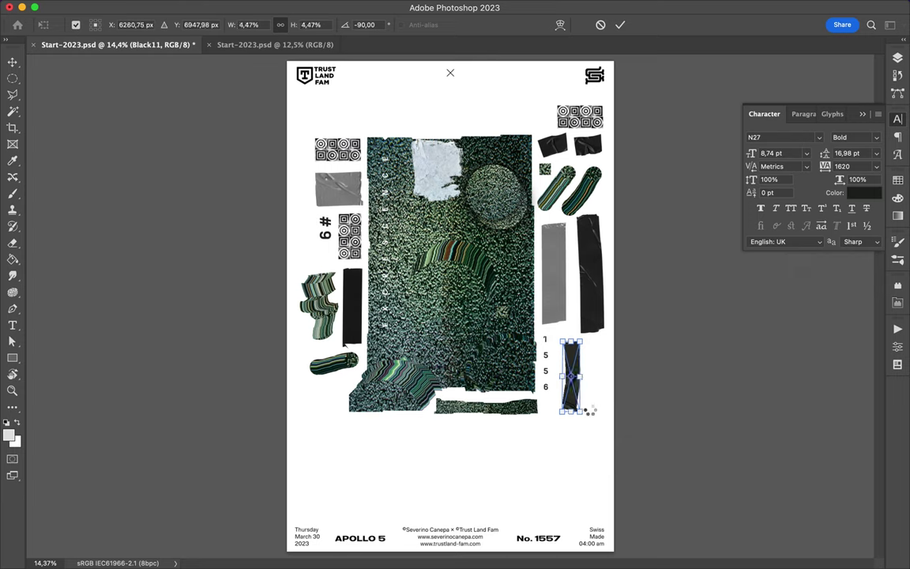
pyautogui.press('Return')
pyautogui.moveTo(573, 405); pyautogui.dragTo(565, 387)
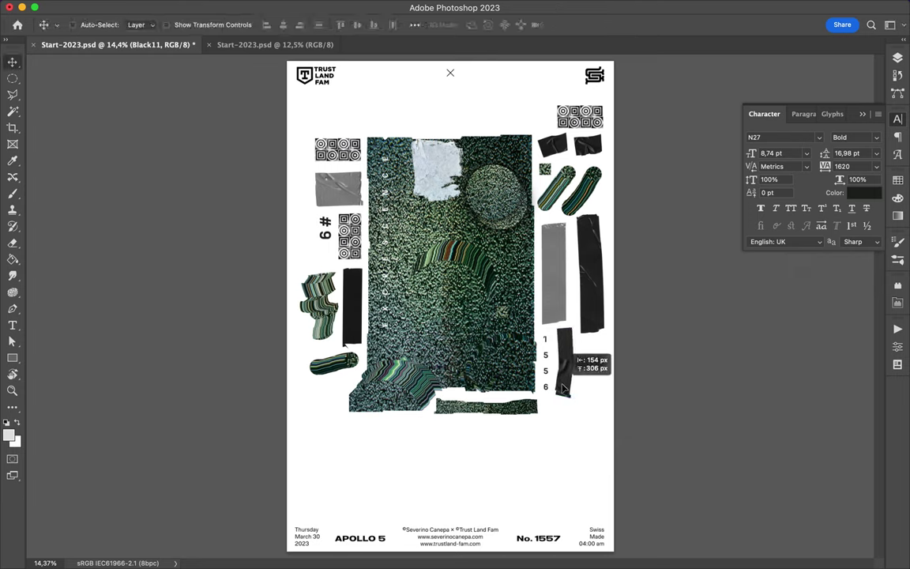
pyautogui.hotkey('ctrl', 't')
pyautogui.moveTo(561, 401); pyautogui.dragTo(561, 419)
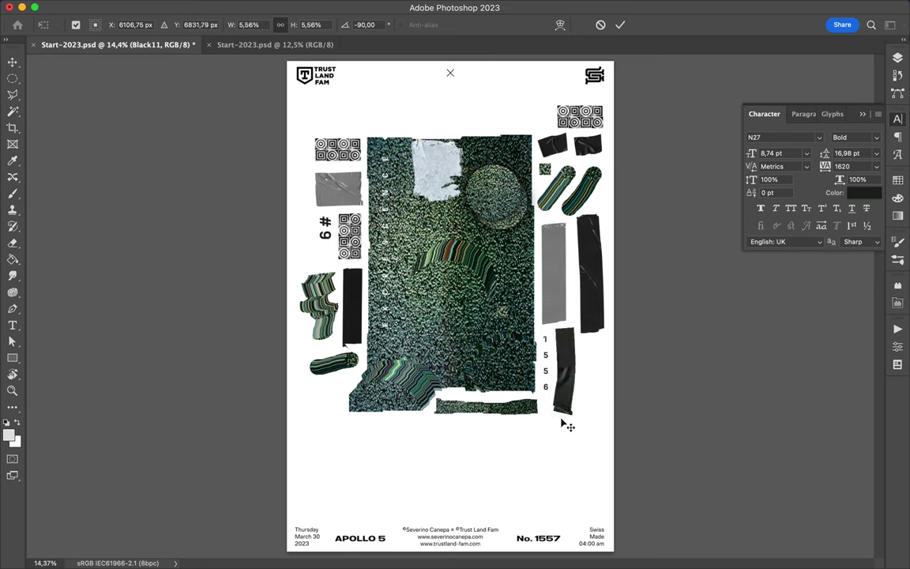
pyautogui.press('Return')
pyautogui.press('ctrl')
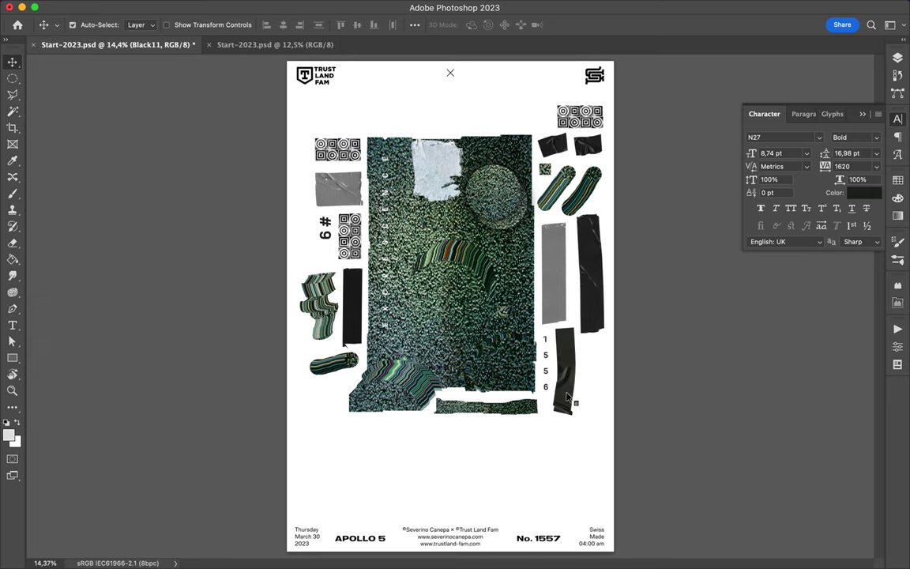
pyautogui.hotkey('ctrl', 't')
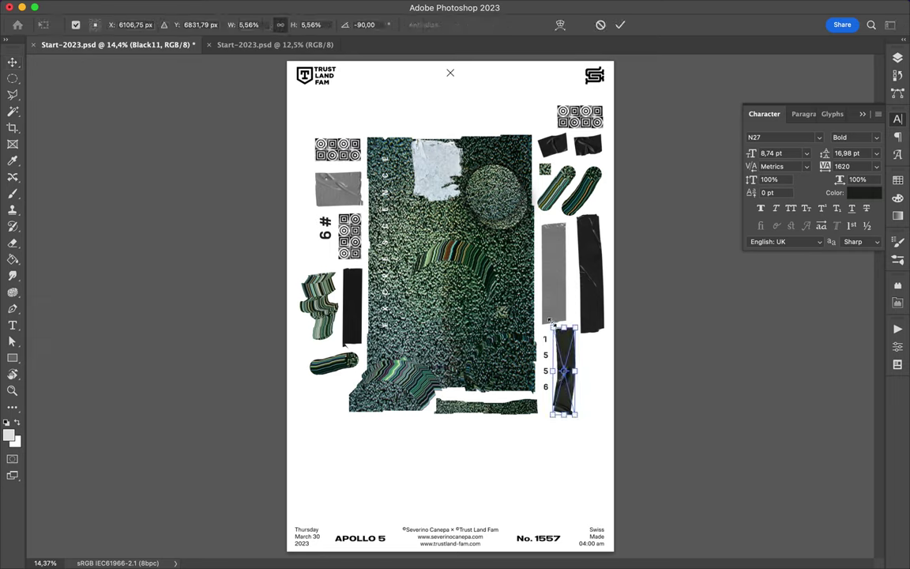
pyautogui.moveTo(551, 304); pyautogui.dragTo(596, 376)
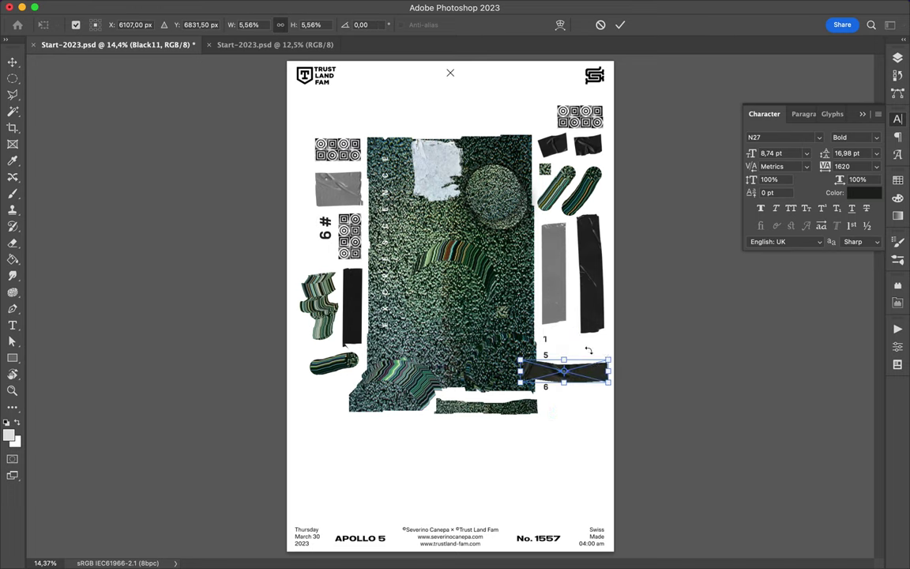
pyautogui.moveTo(519, 370)
pyautogui.mouseDown()
pyautogui.moveTo(536, 371)
pyautogui.moveTo(560, 409)
pyautogui.moveTo(514, 407)
pyautogui.mouseUp()
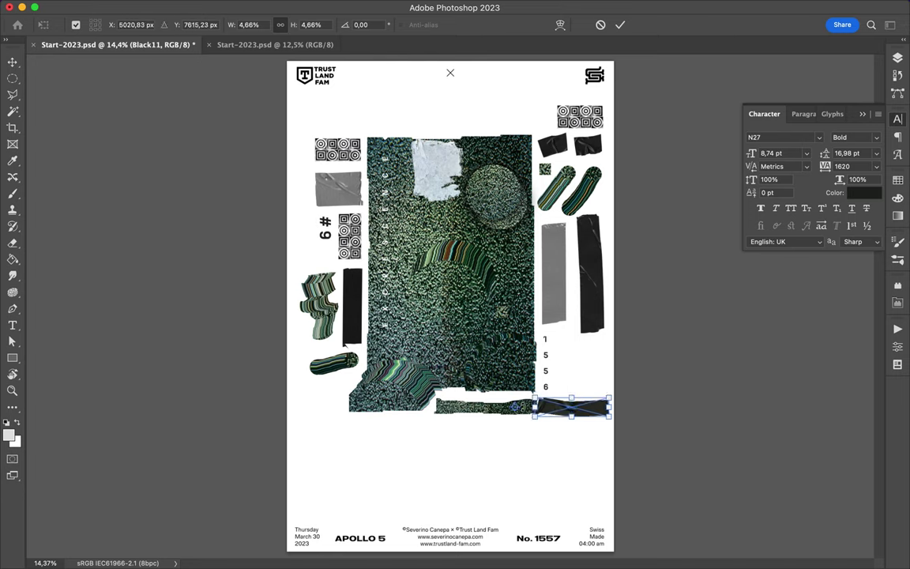
pyautogui.press('Return')
# Shorten the green noise strip to 92% width from its right end.
pyautogui.click(482, 407)
pyautogui.hotkey('ctrl', 't')
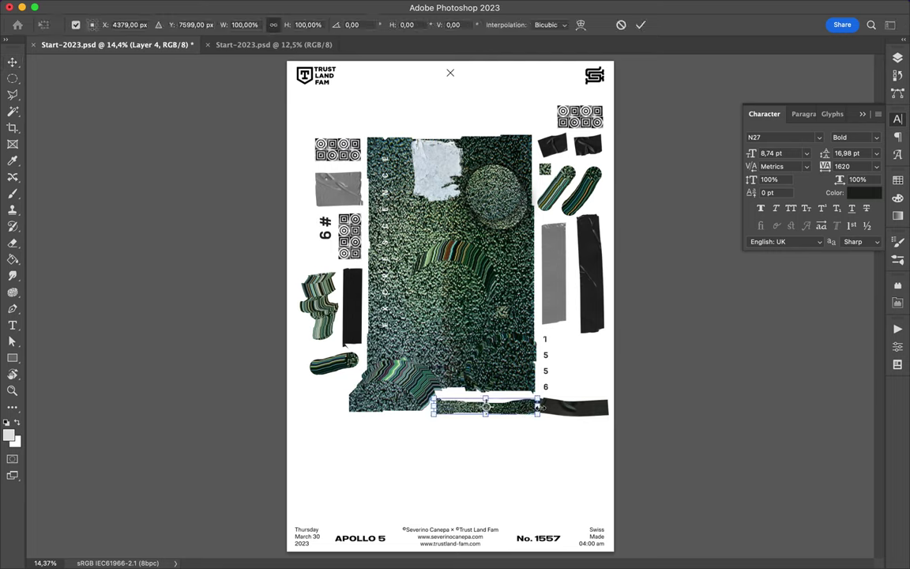
pyautogui.moveTo(538, 407); pyautogui.dragTo(532, 407)
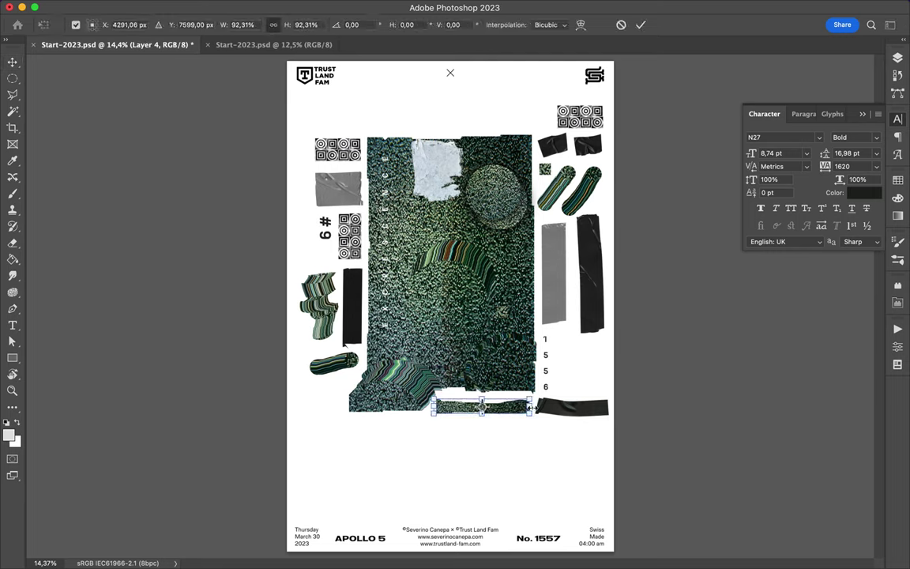
pyautogui.press('Return')
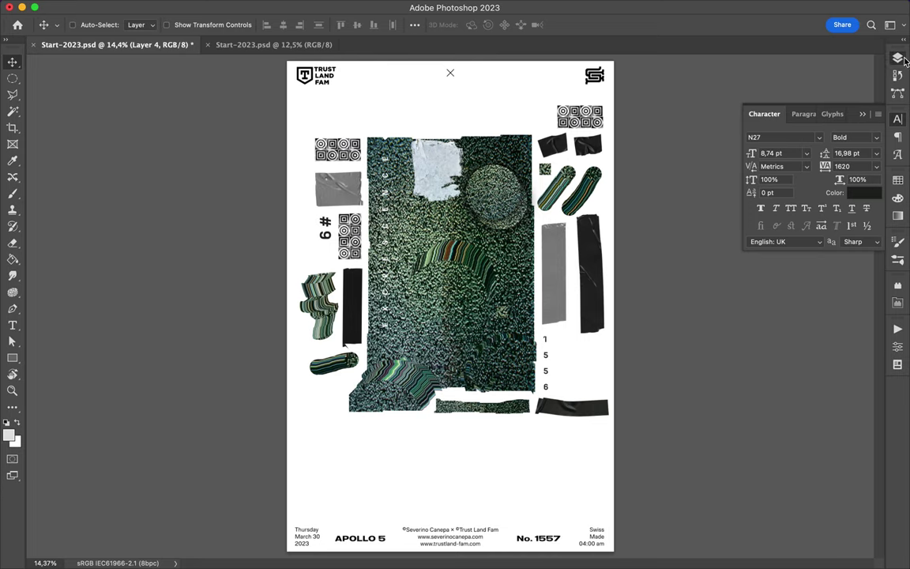
# Bring the Layers panel back and briefly toggle the Layout Social Media overlay off and on.
pyautogui.press('F7')
pyautogui.scroll(2, 741, 132)
pyautogui.scroll(4, 741, 132)
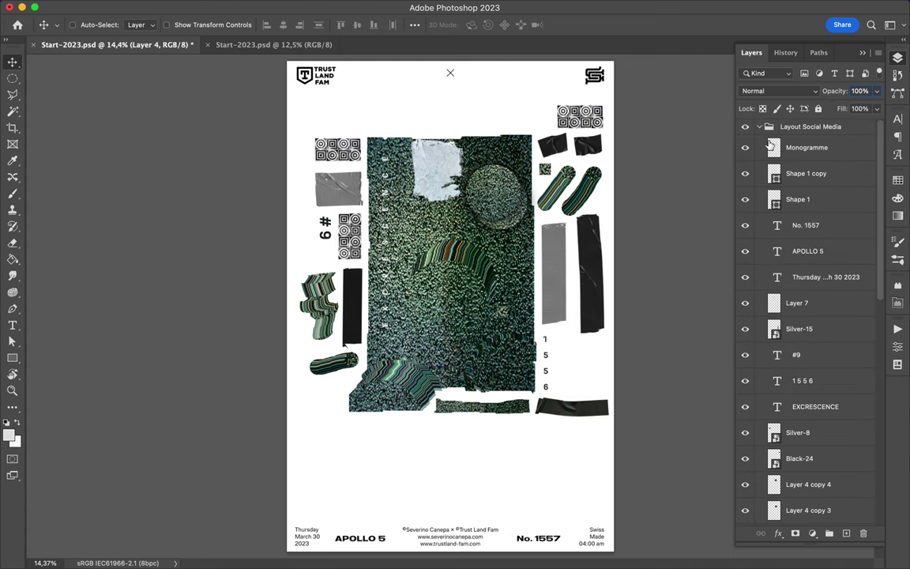
pyautogui.click(744, 127)
pyautogui.click(745, 127)
# Select all collage pieces on the canvas and move their layers just above Background.
pyautogui.click(72, 25)
pyautogui.moveTo(301, 117); pyautogui.dragTo(606, 447)
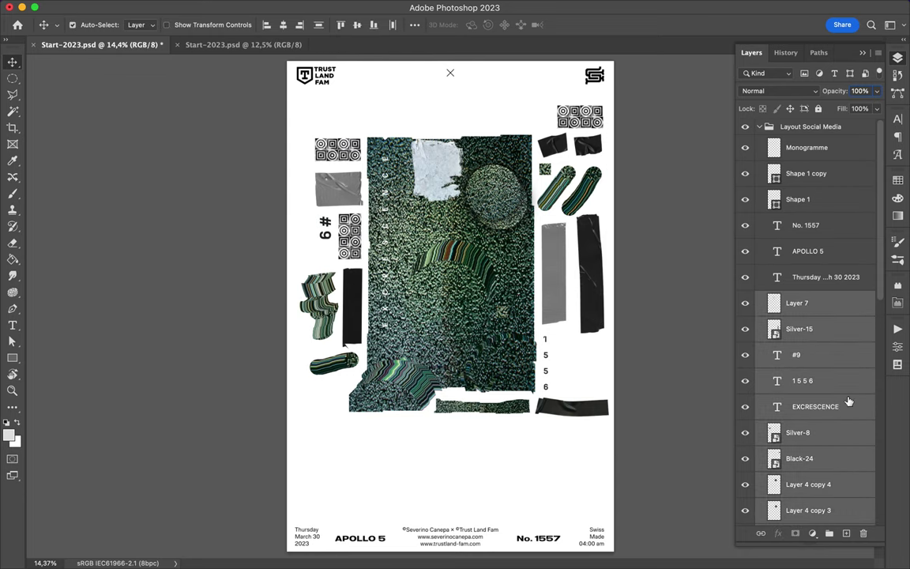
pyautogui.scroll(-10, 822, 331)
pyautogui.moveTo(847, 398); pyautogui.dragTo(829, 506)
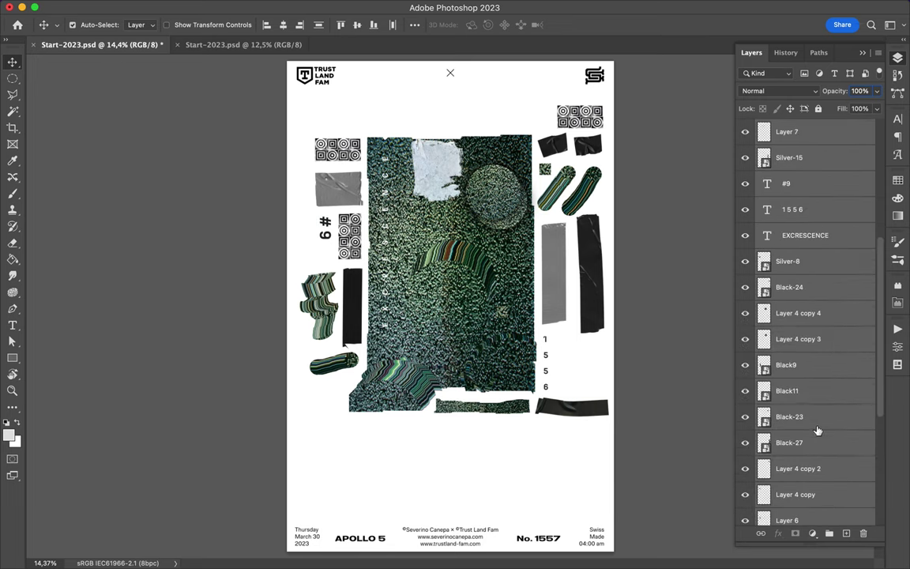
pyautogui.scroll(5, 819, 426)
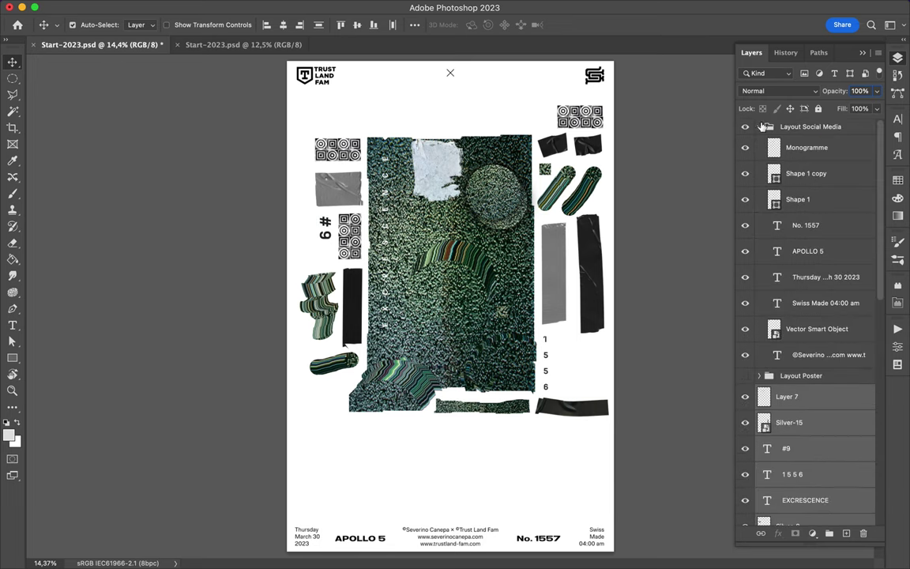
# Collapse and hide the Layout Social Media group, then shift the collage slightly left.
pyautogui.click(760, 126)
pyautogui.click(746, 128)
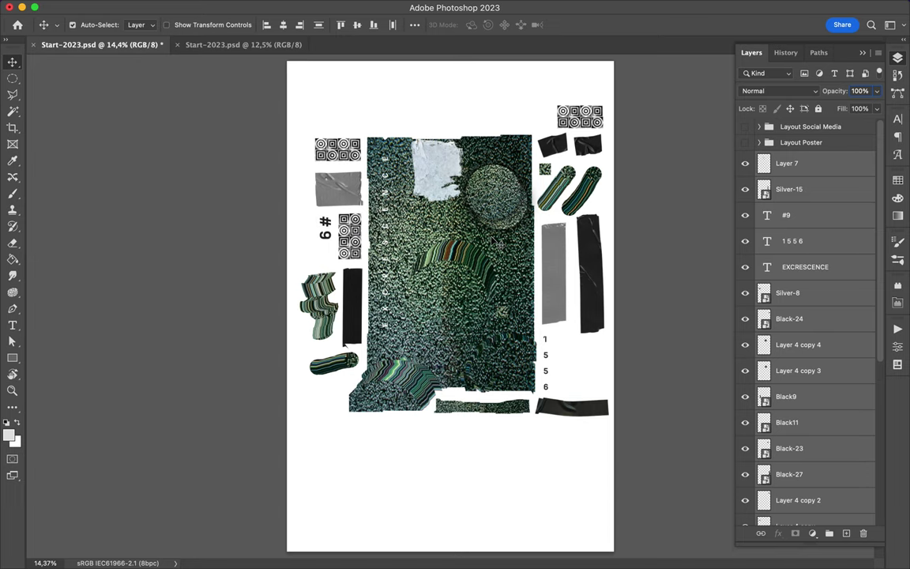
pyautogui.click(73, 24)
pyautogui.moveTo(393, 177); pyautogui.dragTo(383, 205)
pyautogui.keyDown('super'); pyautogui.click(380, 207); pyautogui.keyUp('super')
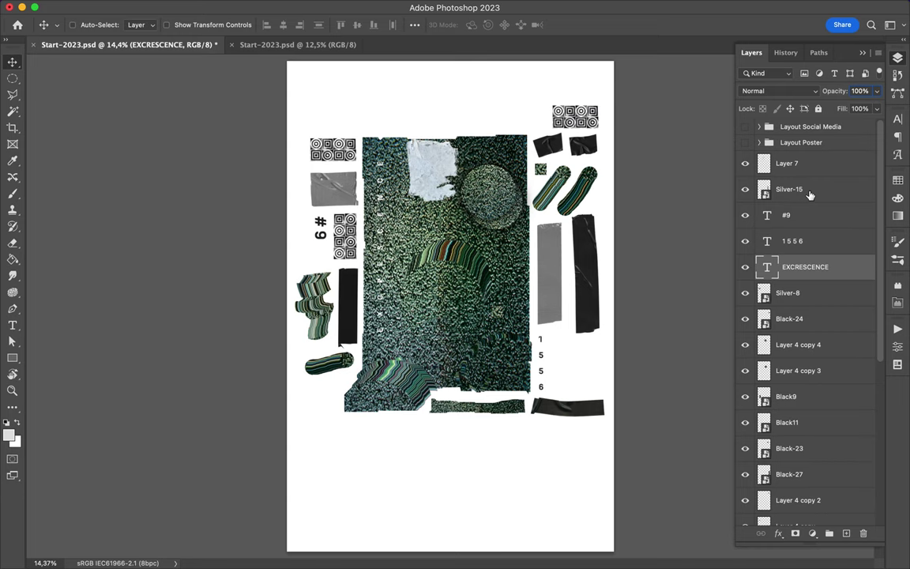
# Make the Layout Social Media group visible again and save the poster with Ctrl+S.
pyautogui.click(745, 127)
pyautogui.click(745, 127)
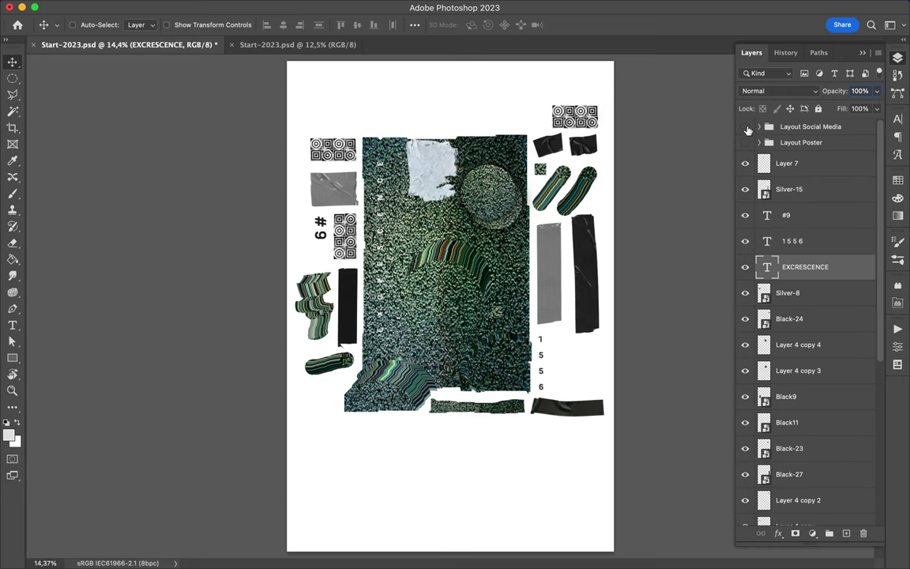
pyautogui.click(745, 127)
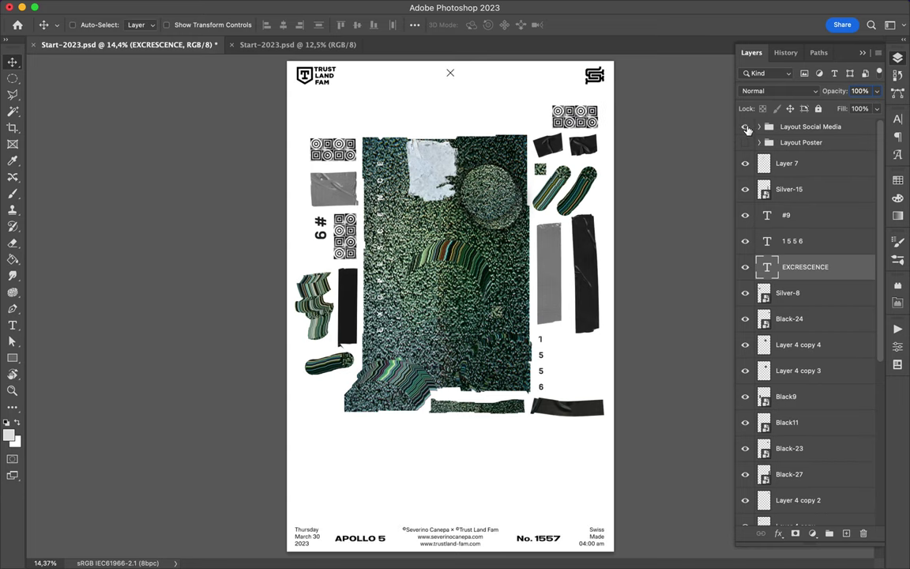
pyautogui.hotkey('ctrl', 's')
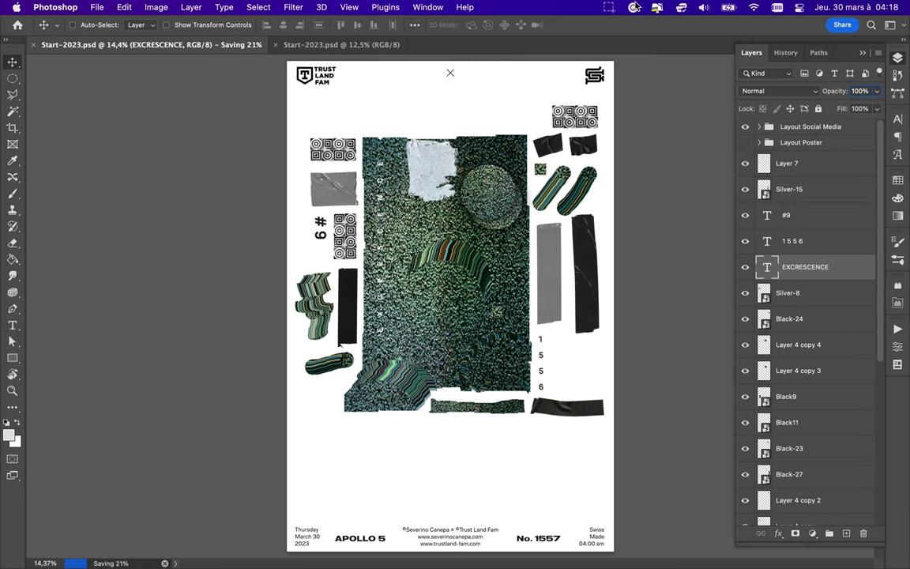
pyautogui.click(634, 7)
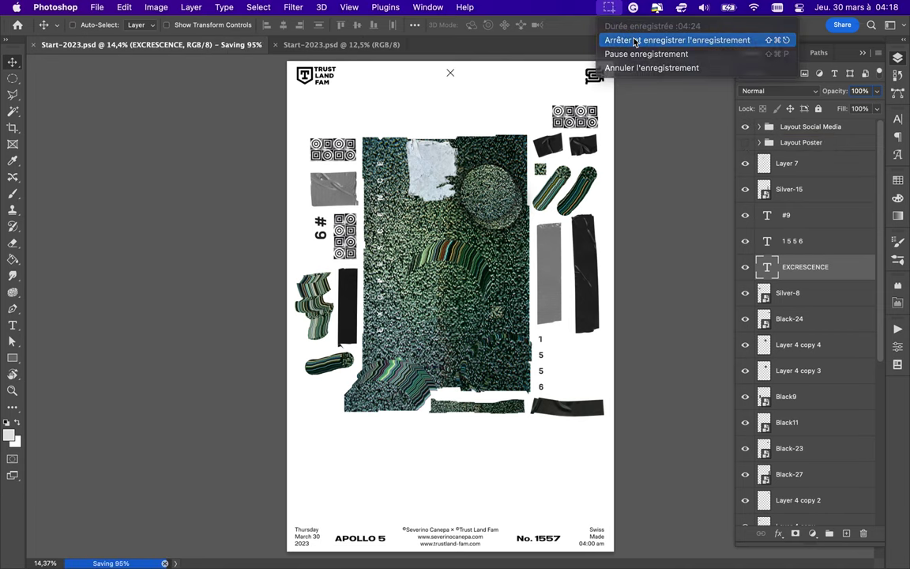
pyautogui.click(640, 37)
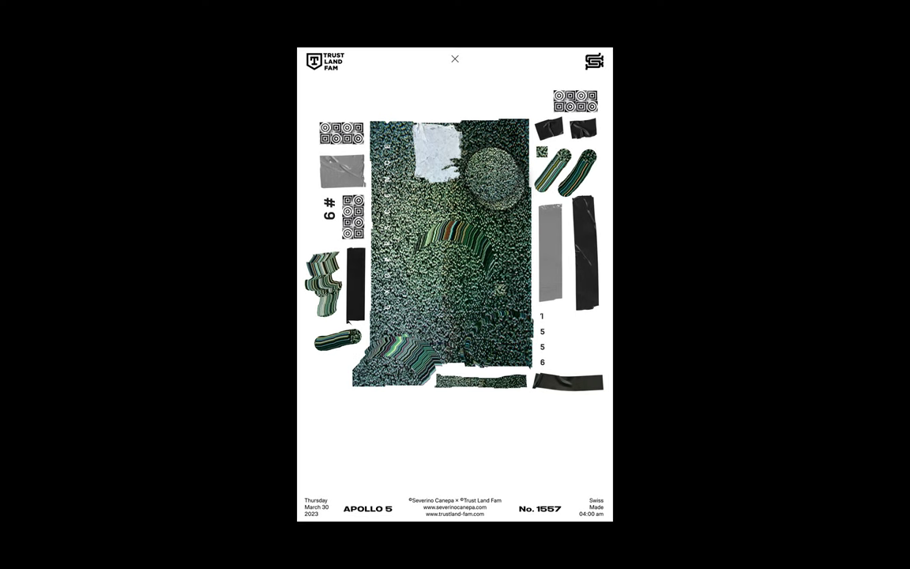